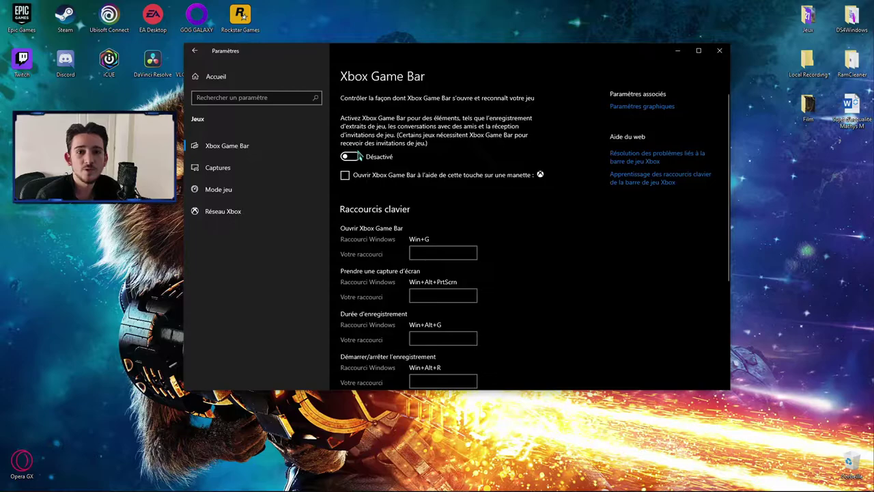
Examine the Xbox Game Bar options and the Mode jeu switch, and close the Windows settings window.
click(357, 157)
click(353, 160)
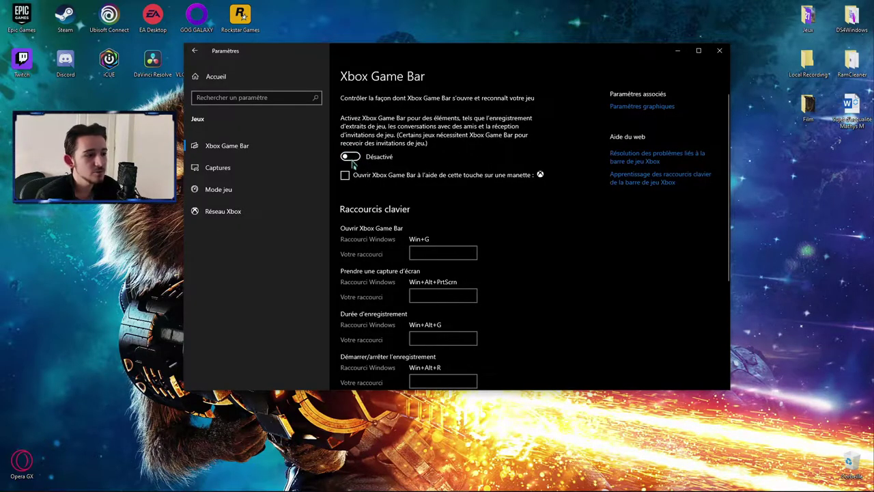
scroll(415, 184, down, 1)
scroll(341, 176, up, 1)
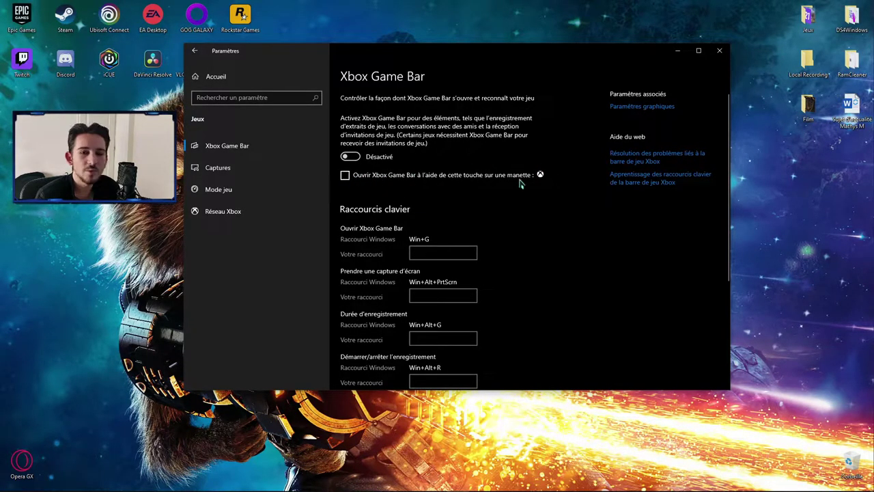
scroll(485, 182, down, 5)
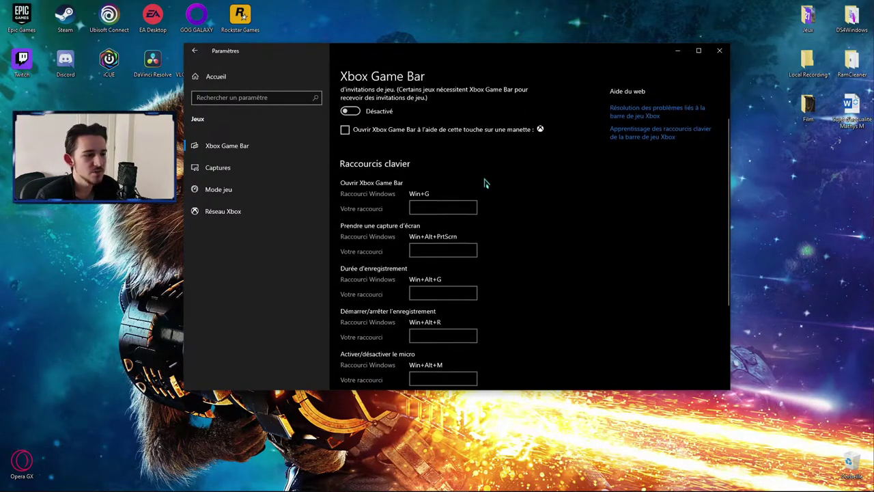
scroll(485, 182, up, 5)
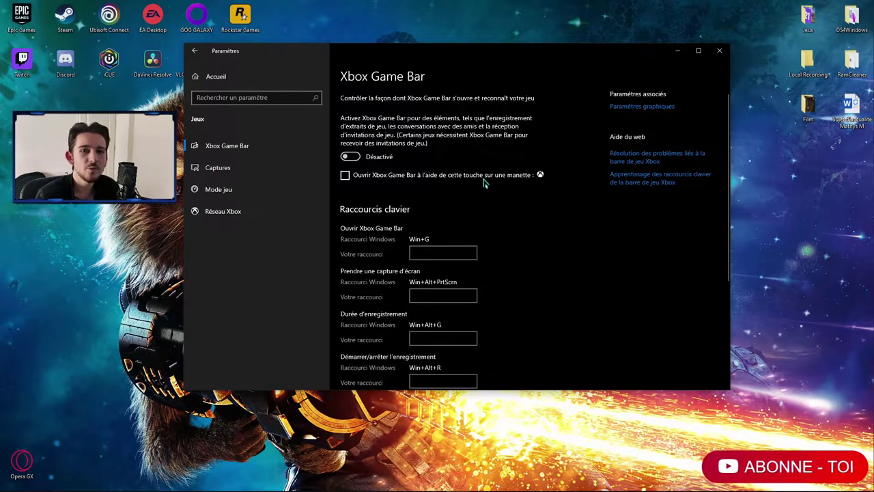
click(264, 196)
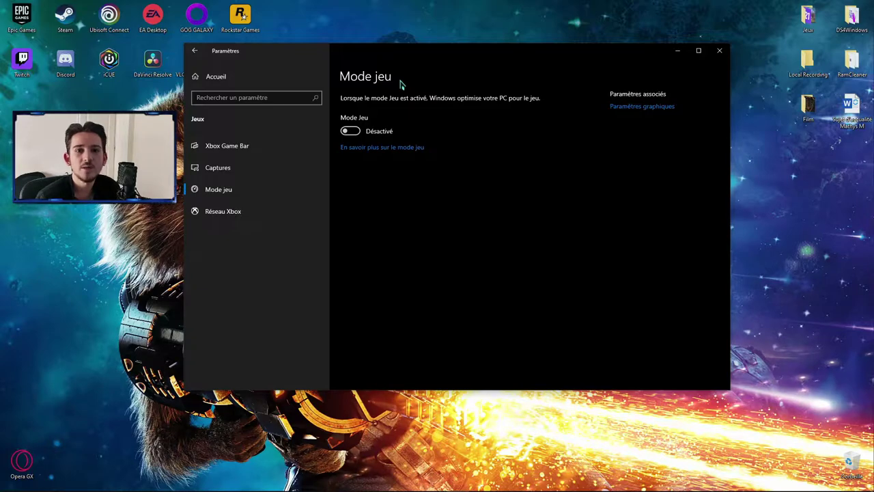
click(720, 50)
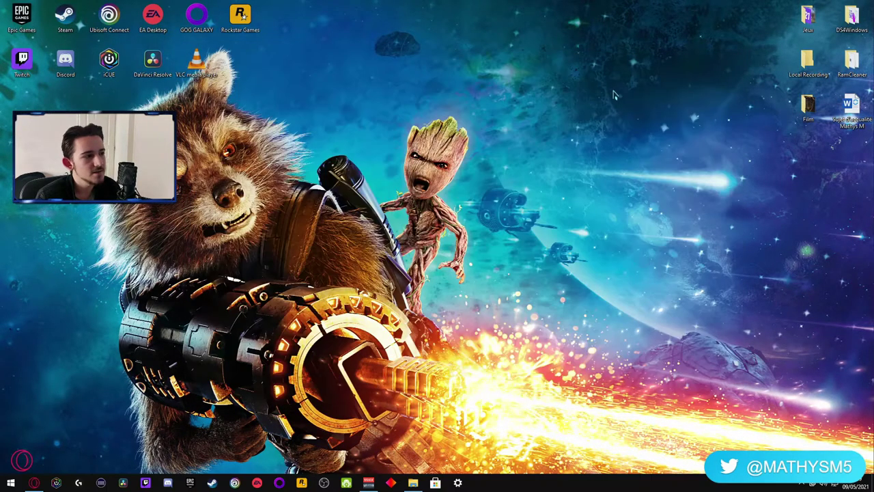
Switch to Steam and open the Dans un jeu category of its settings.
click(63, 22)
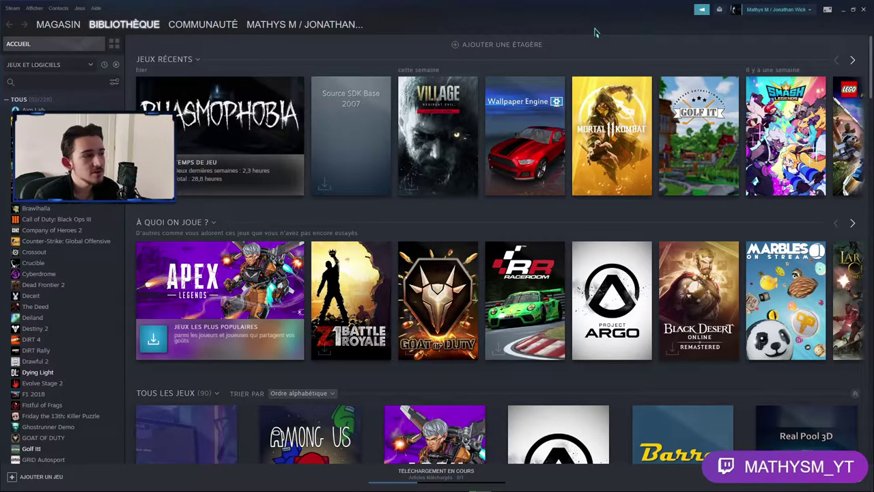
click(12, 9)
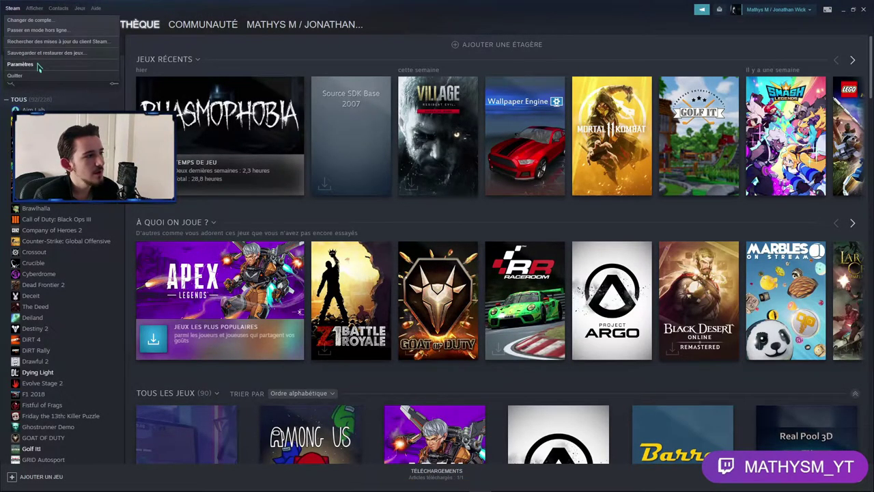
click(21, 64)
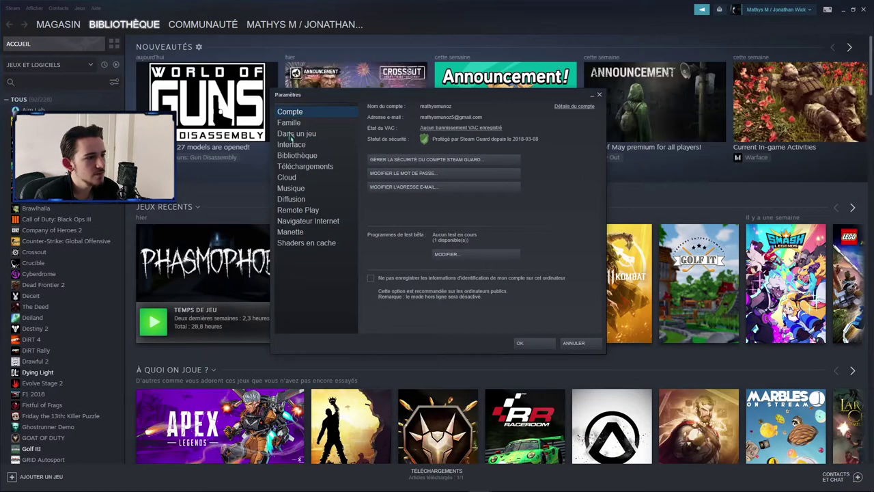
click(305, 134)
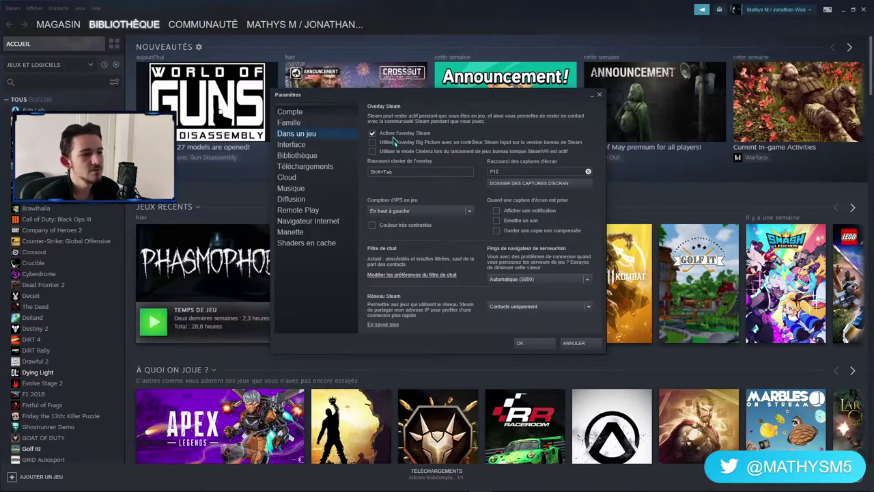
Set the Steam overlay shortcut to Alt+F1, the screenshot shortcut to None, and the in-game FPS counter to En haut à gauche.
click(402, 171)
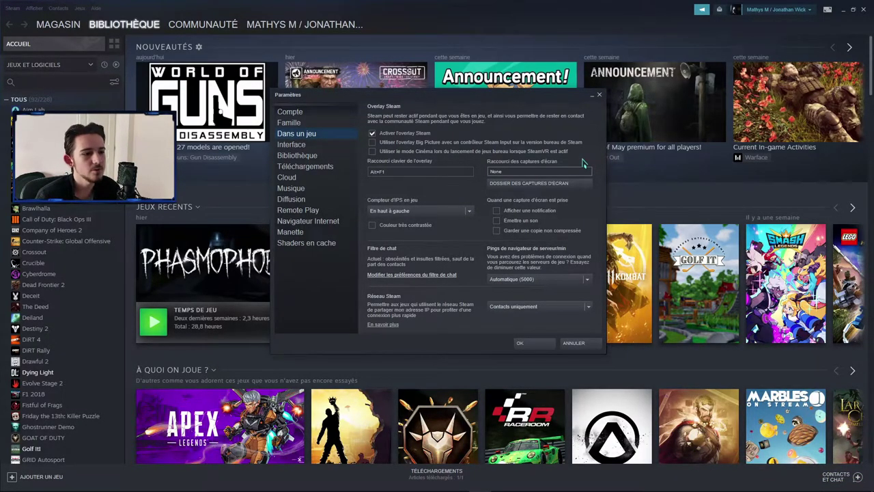
click(425, 211)
click(418, 235)
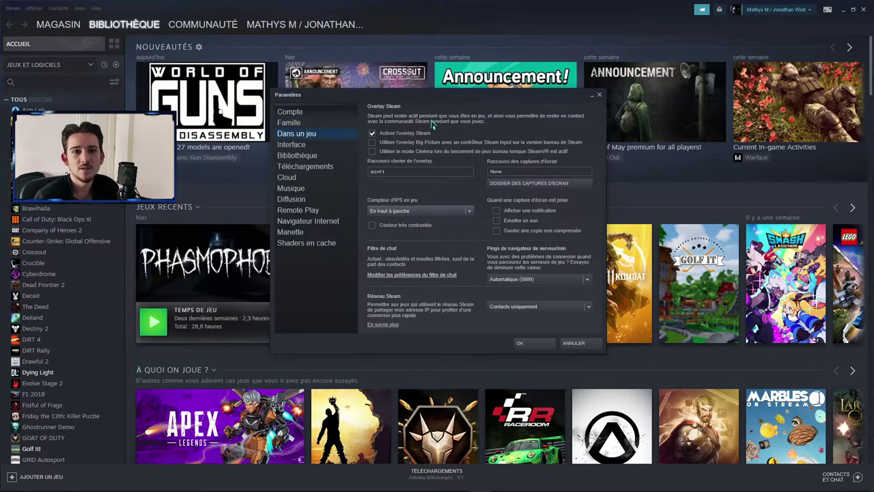
Check the Interface options in the Steam settings, save the settings and close the Steam window.
click(326, 146)
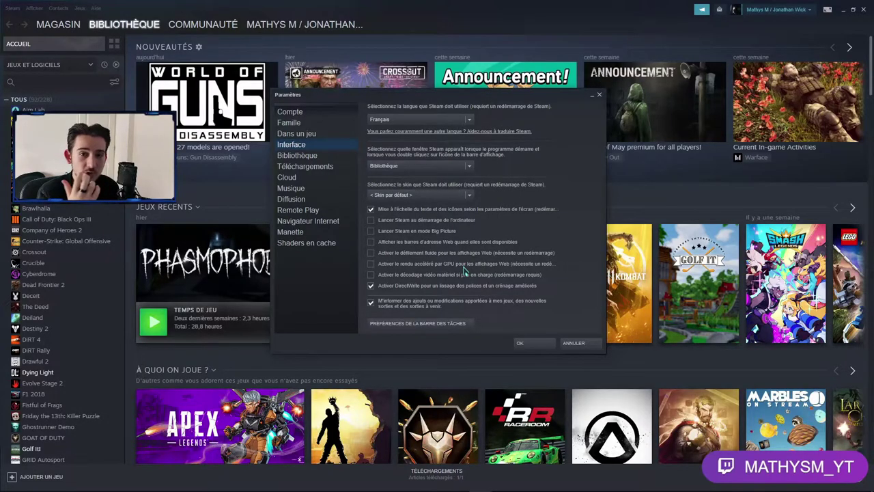
click(530, 343)
click(864, 11)
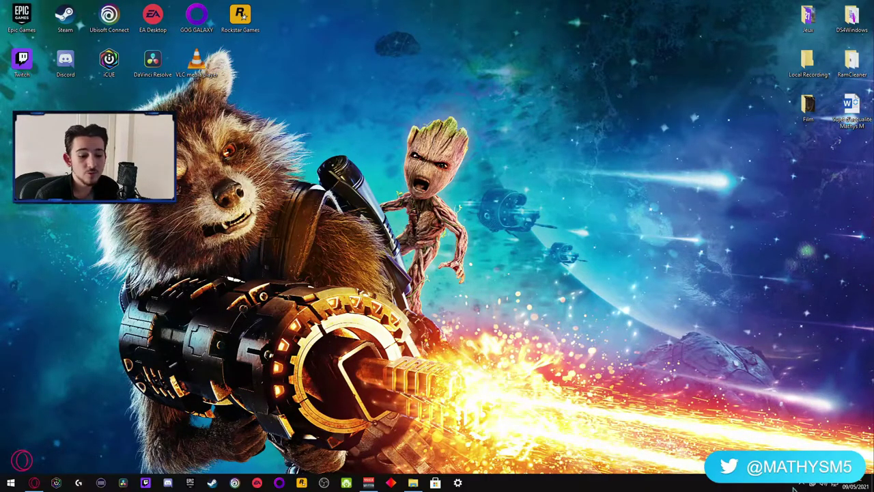
Quit Steam completely so it no longer runs in the background.
click(803, 482)
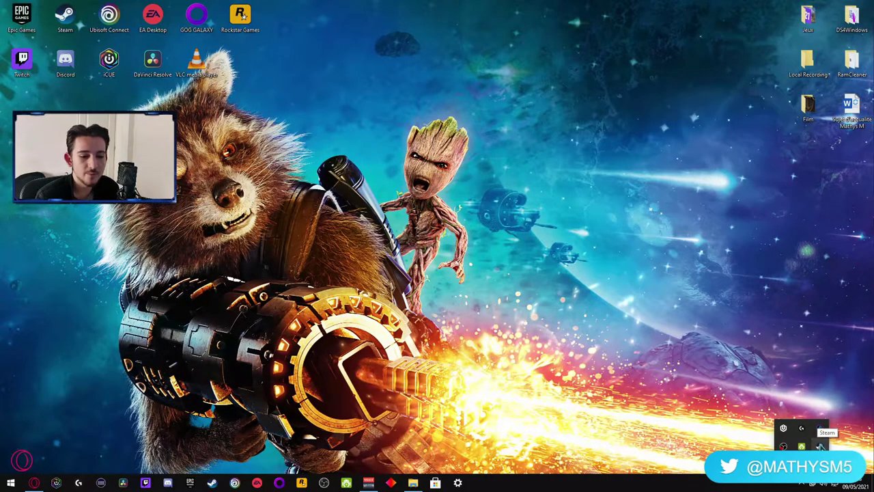
right_click(821, 444)
click(705, 443)
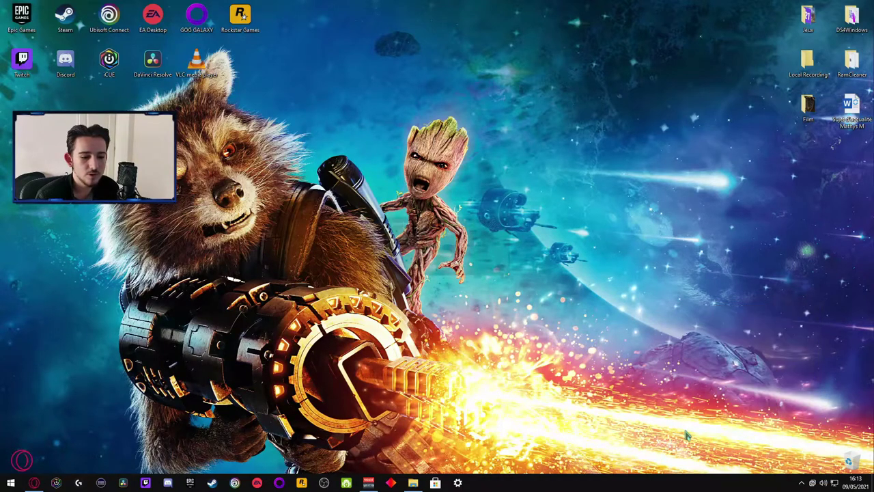
Switch to Ubisoft Connect, examine the overlay and FPS counter options in its general settings, and close it.
drag(346, 157, 597, 345)
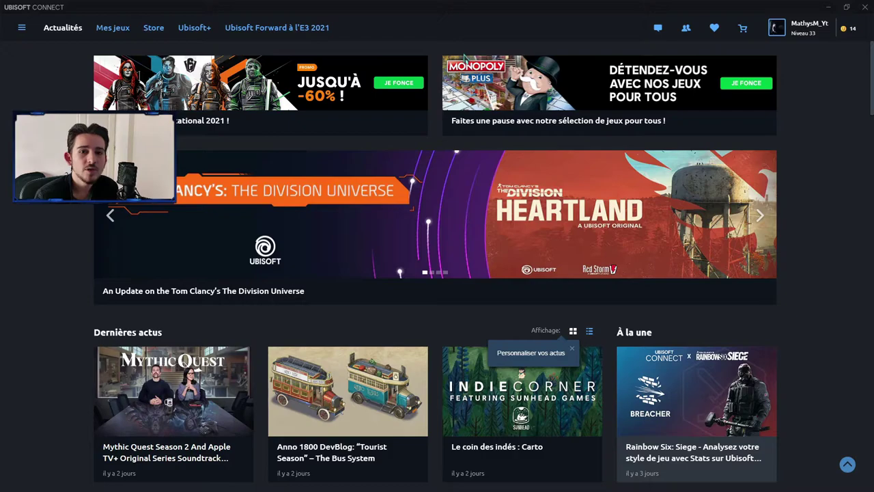
click(21, 27)
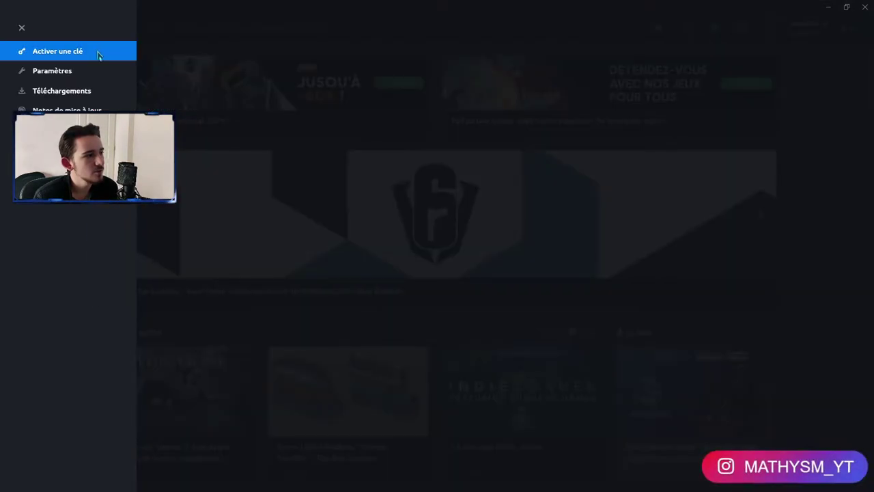
click(60, 71)
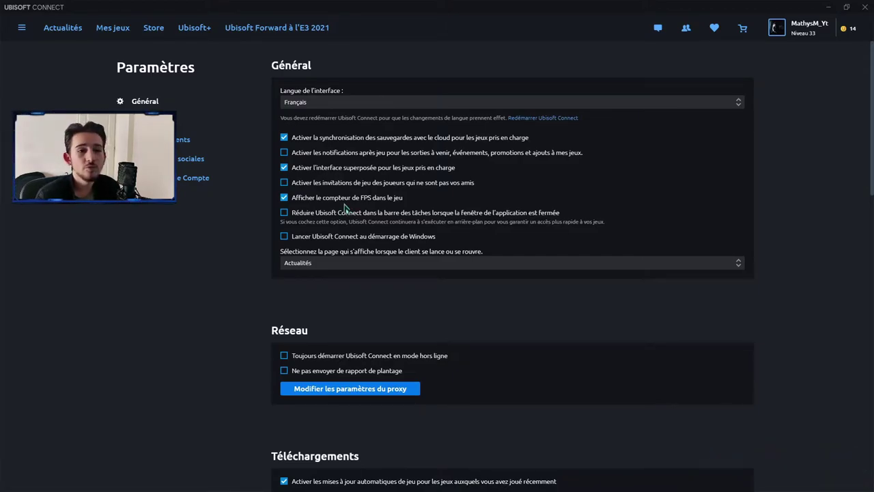
click(866, 7)
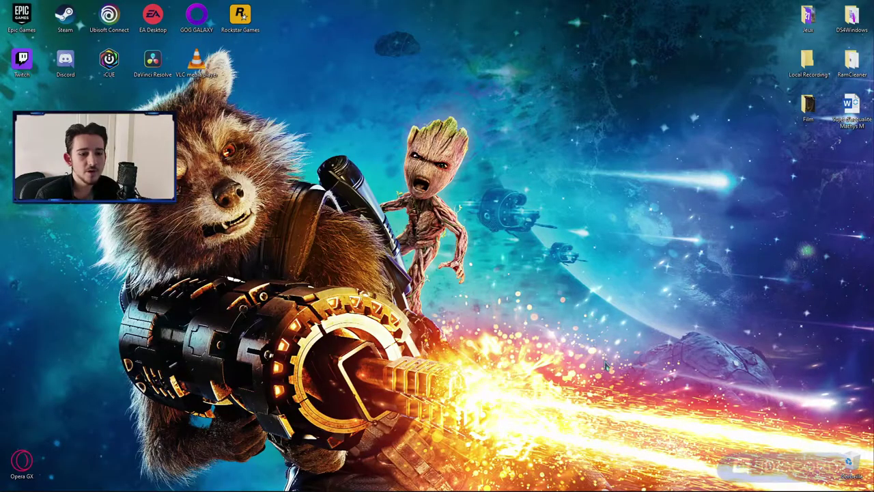
click(803, 483)
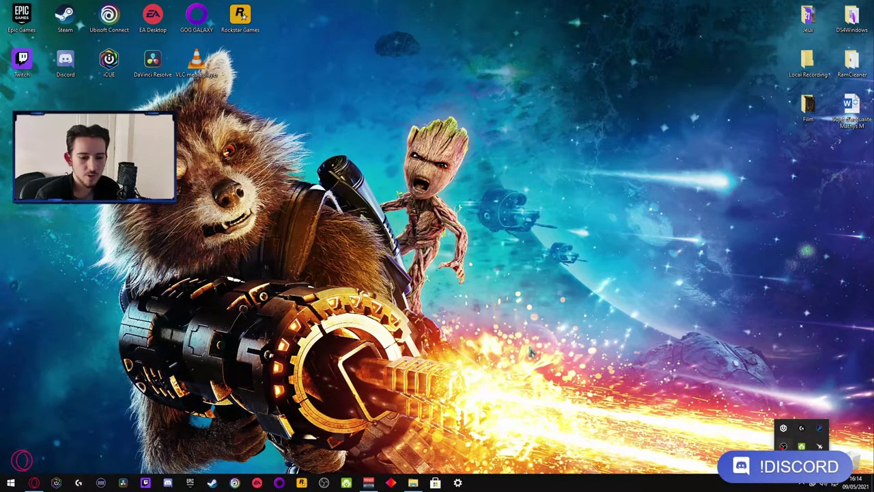
click(830, 406)
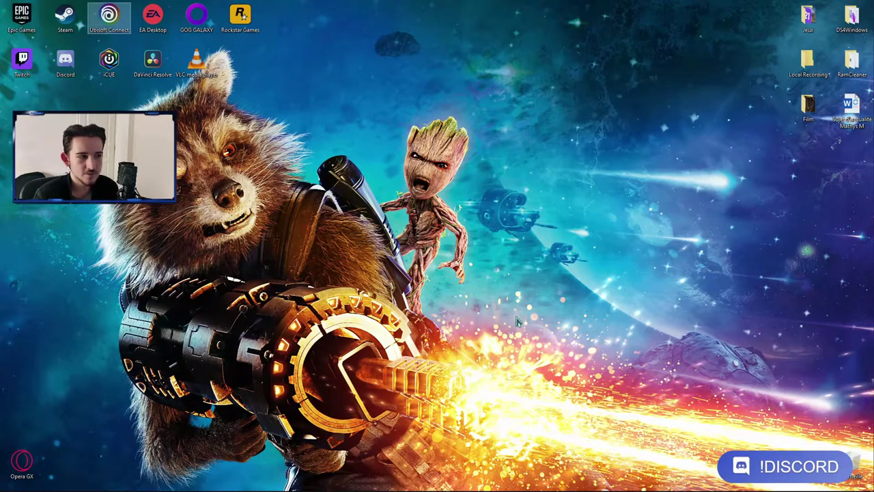
Switch to EA Desktop, reposition its window and open the Application settings.
double_click(162, 22)
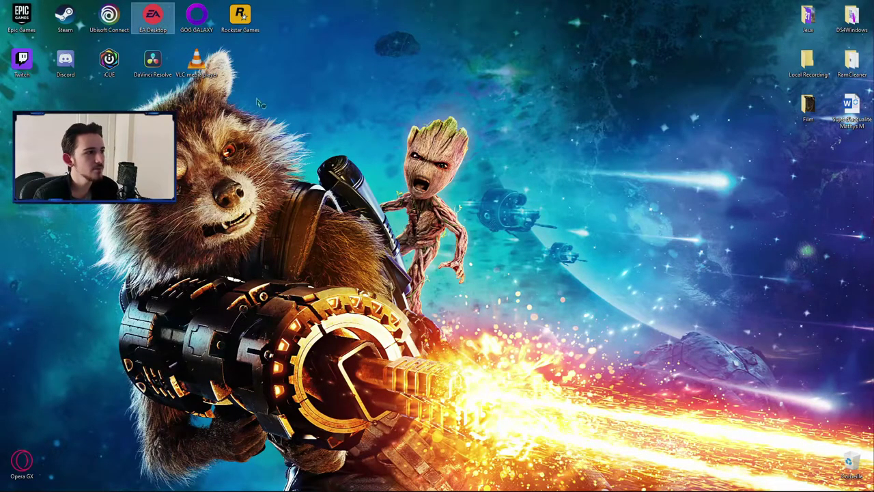
mouse_move(503, 59)
mouse_down()
mouse_move(492, 50)
mouse_move(502, 51)
mouse_up()
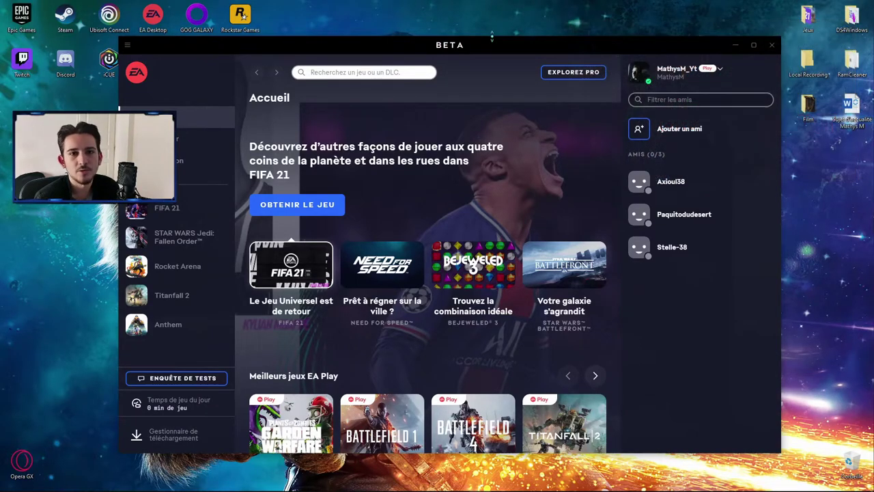
drag(492, 35, 477, 30)
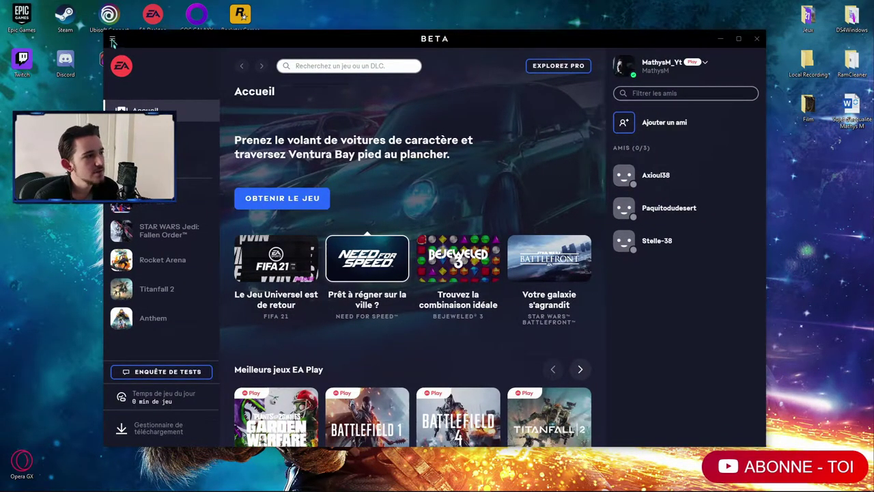
click(112, 41)
click(168, 87)
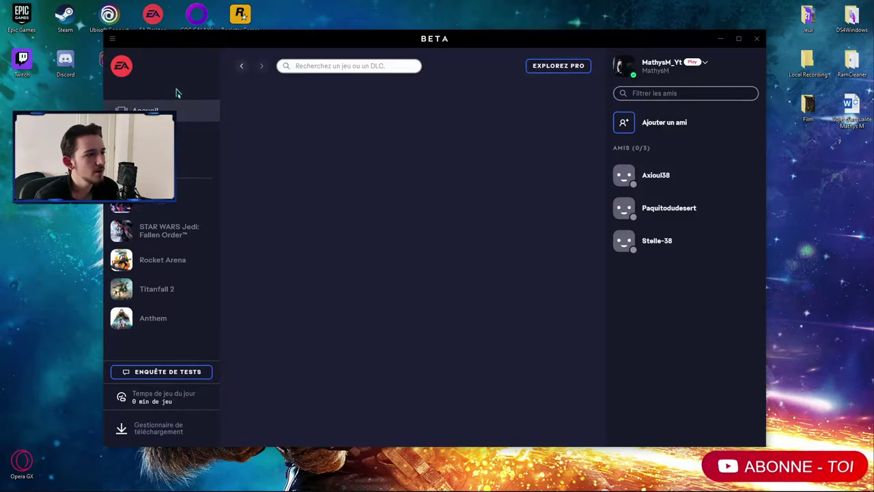
click(301, 118)
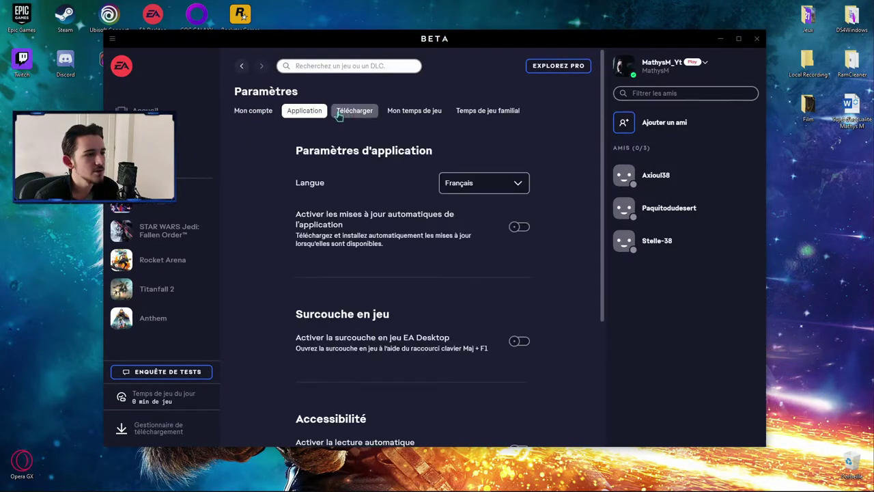
Examine the in-game overlay (Surcouche en jeu), autoplay and automatic update options in the EA Desktop application settings.
scroll(294, 290, down, 1)
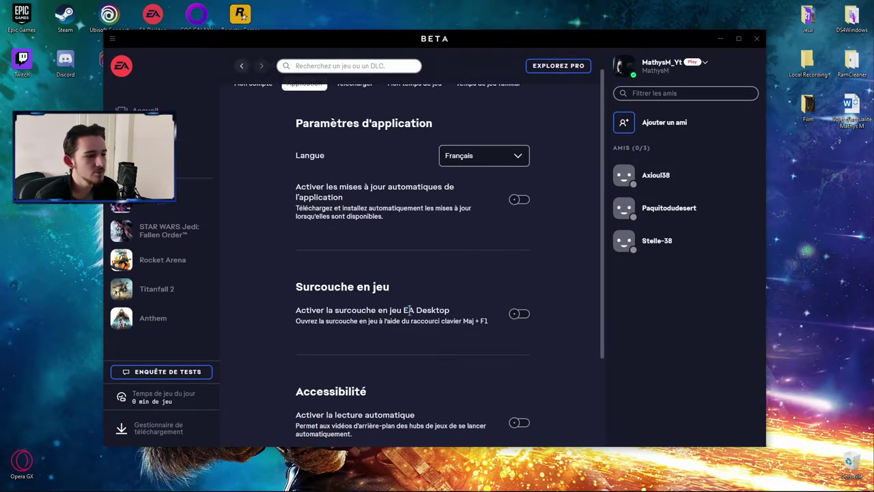
drag(292, 290, 429, 287)
click(429, 287)
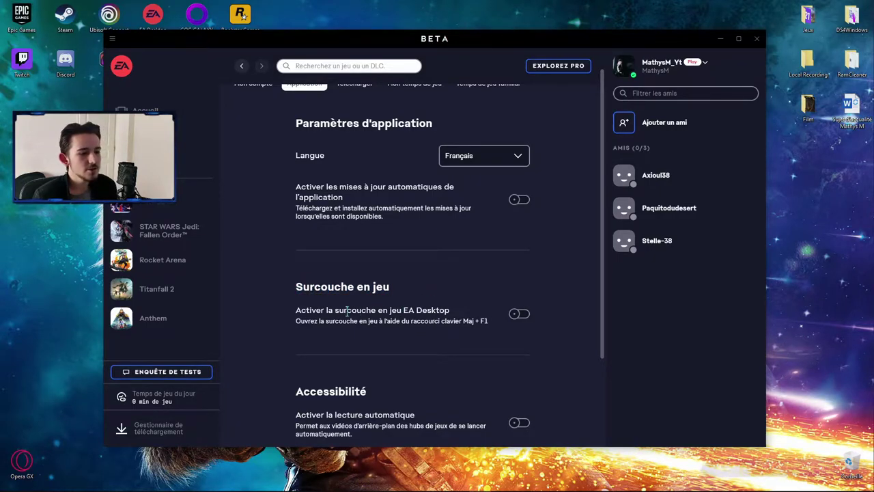
mouse_move(298, 316)
mouse_down()
mouse_move(451, 316)
mouse_move(283, 319)
mouse_up()
click(451, 317)
click(282, 318)
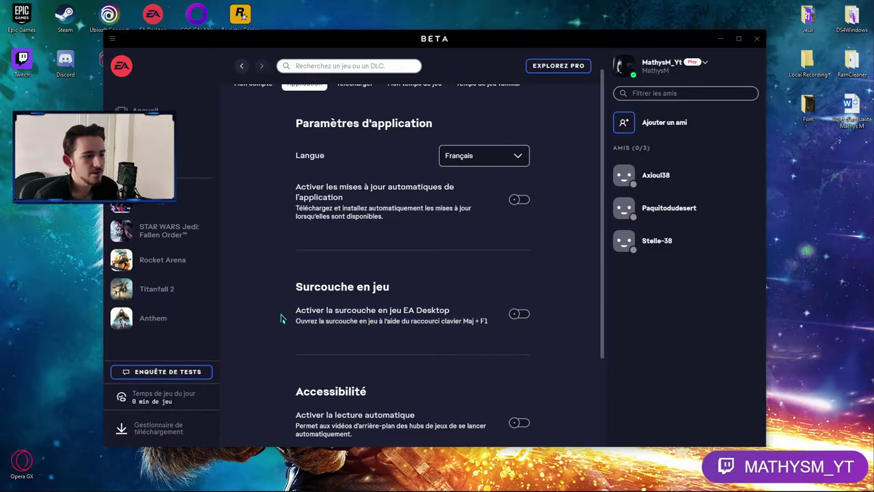
scroll(281, 319, down, 1)
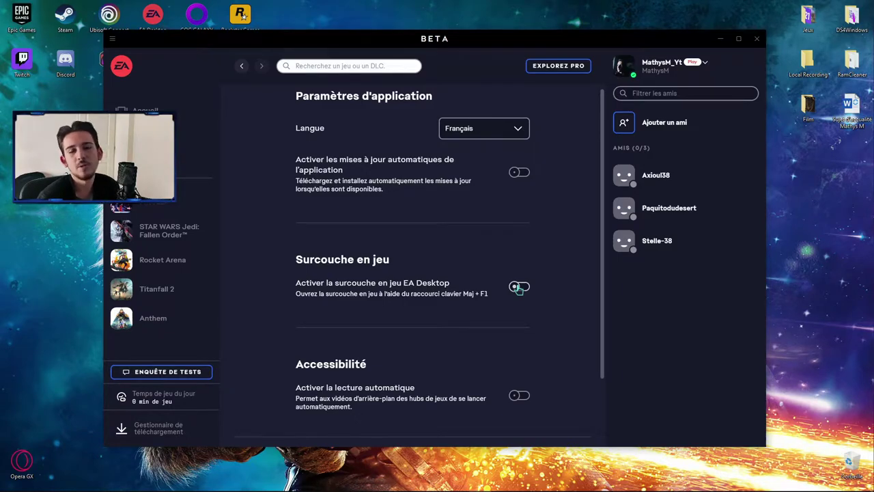
scroll(415, 221, down, 1)
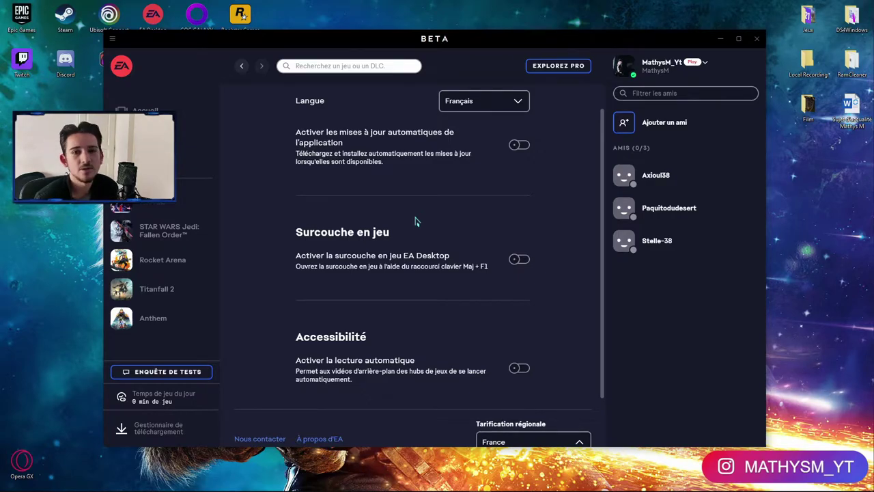
scroll(414, 221, up, 1)
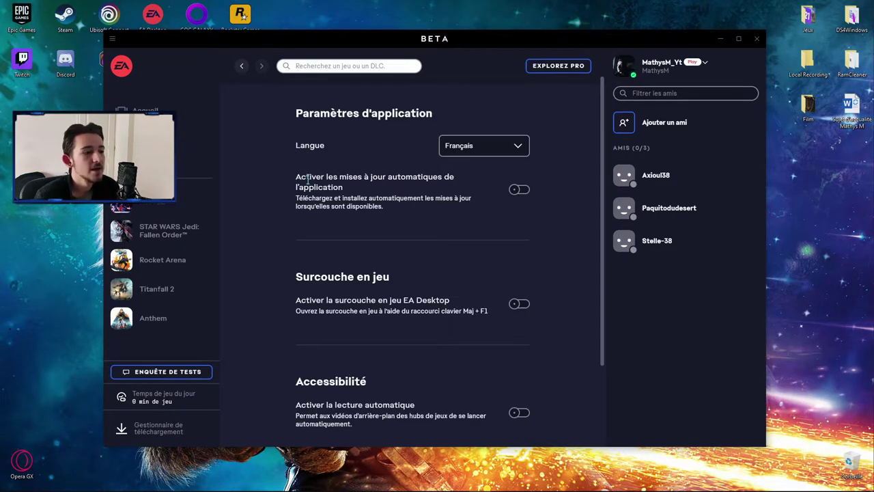
drag(298, 176, 375, 192)
click(375, 192)
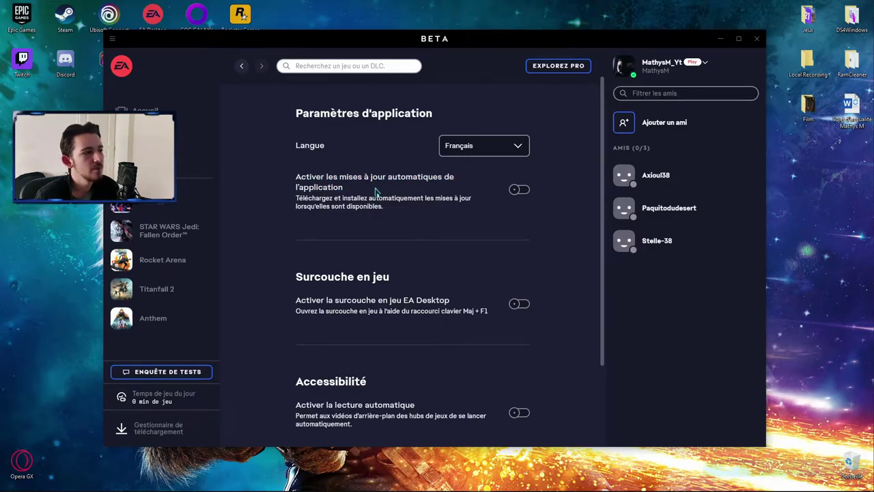
scroll(373, 188, up, 1)
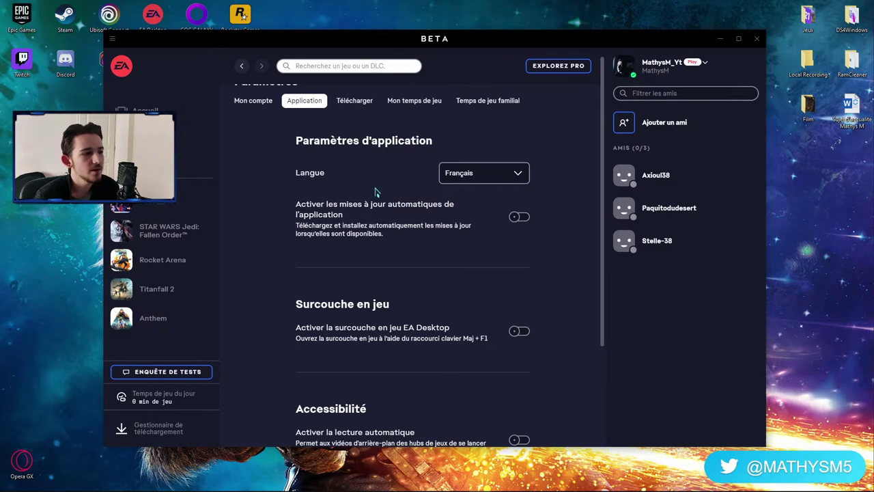
Examine the automatic game update and background update options in the EA Desktop download settings (Télécharger).
click(361, 112)
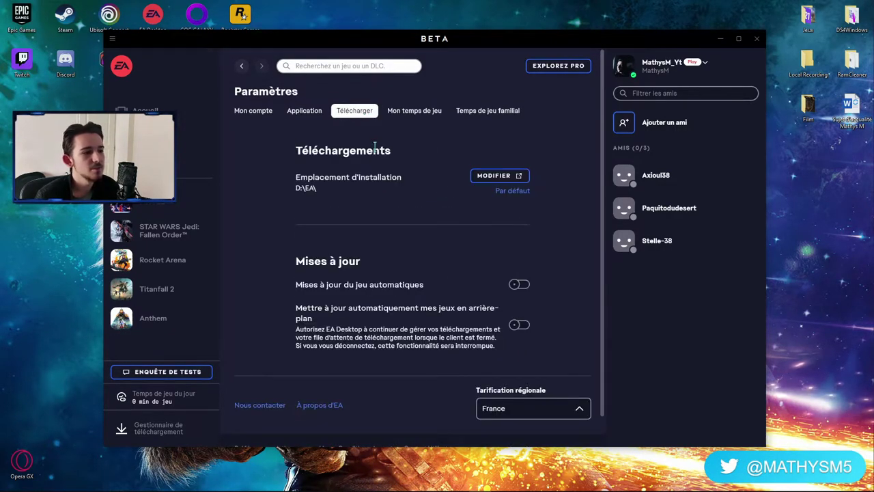
scroll(326, 250, down, 1)
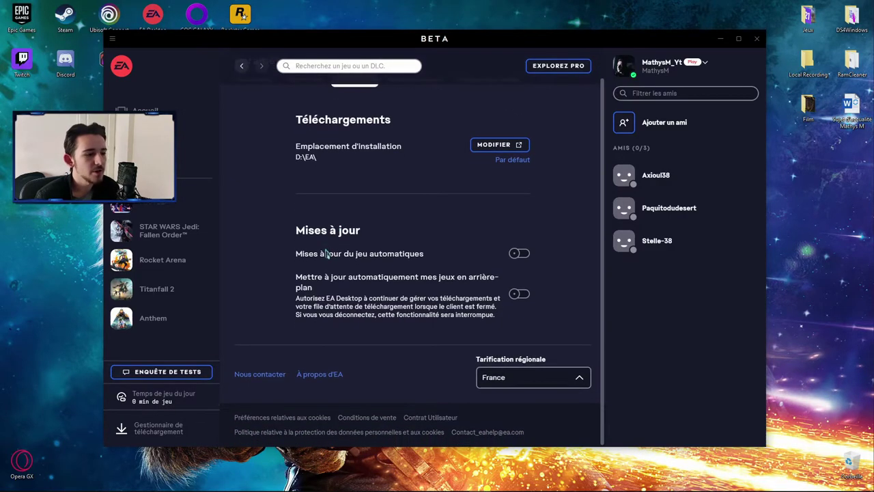
drag(296, 255, 424, 256)
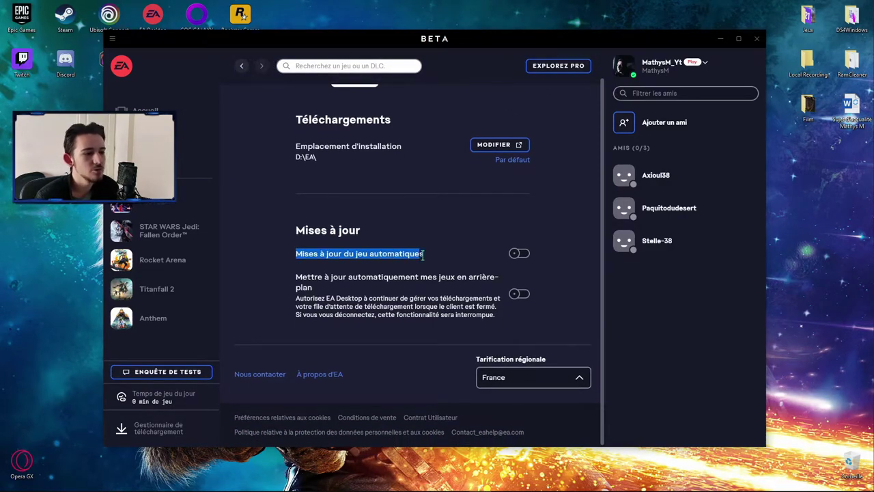
click(295, 279)
scroll(384, 311, up, 1)
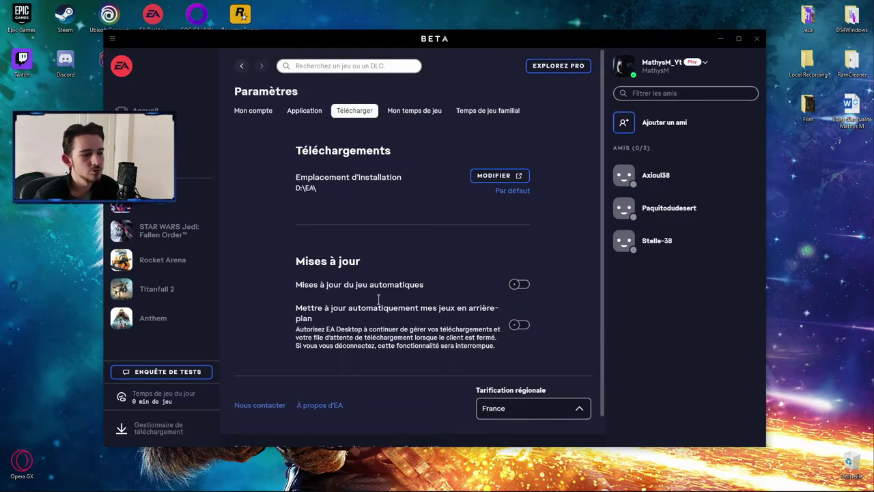
Return to the Application settings, close EA Desktop and show the hidden background programs.
click(306, 112)
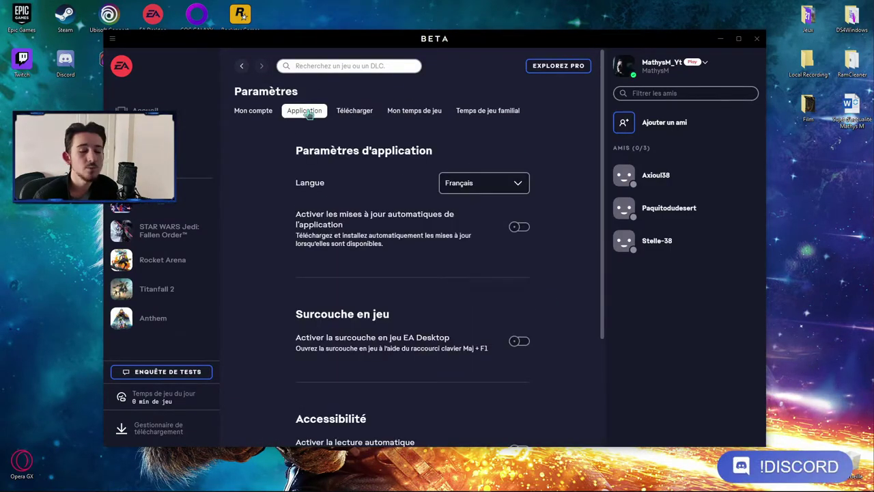
click(758, 40)
click(803, 483)
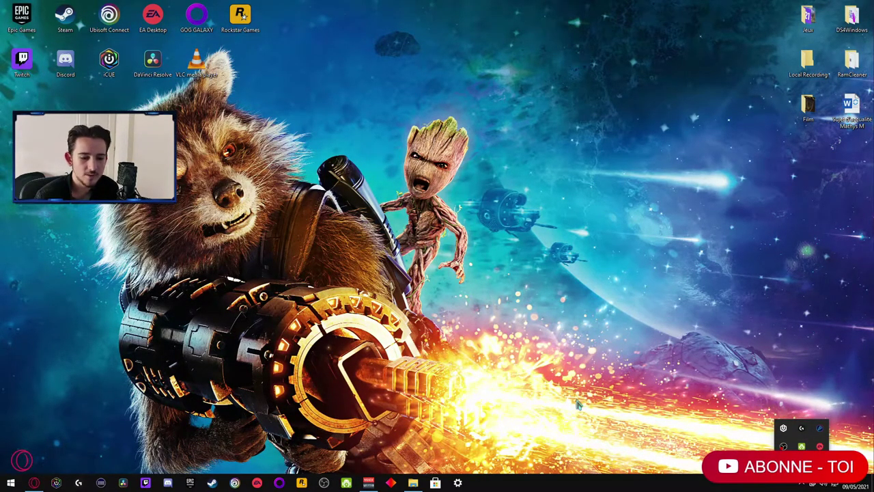
Switch to GOG Galaxy, maximize its window and open the in-game features section of its settings.
double_click(197, 21)
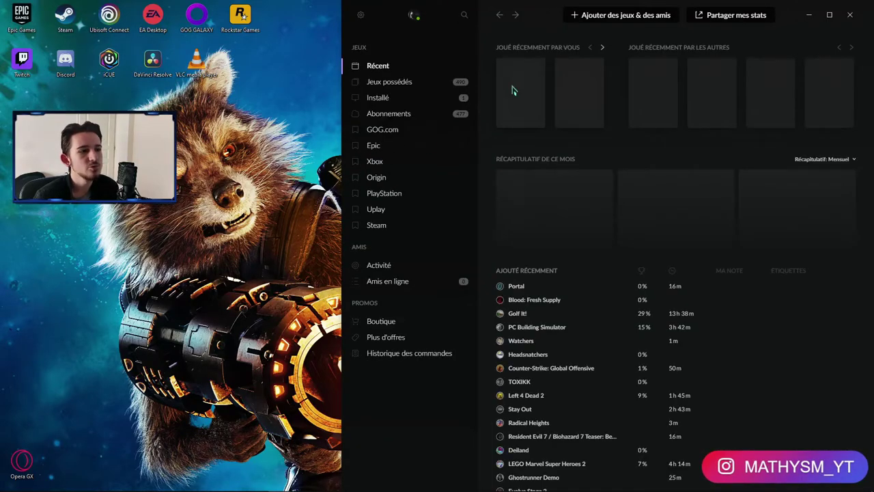
double_click(557, 15)
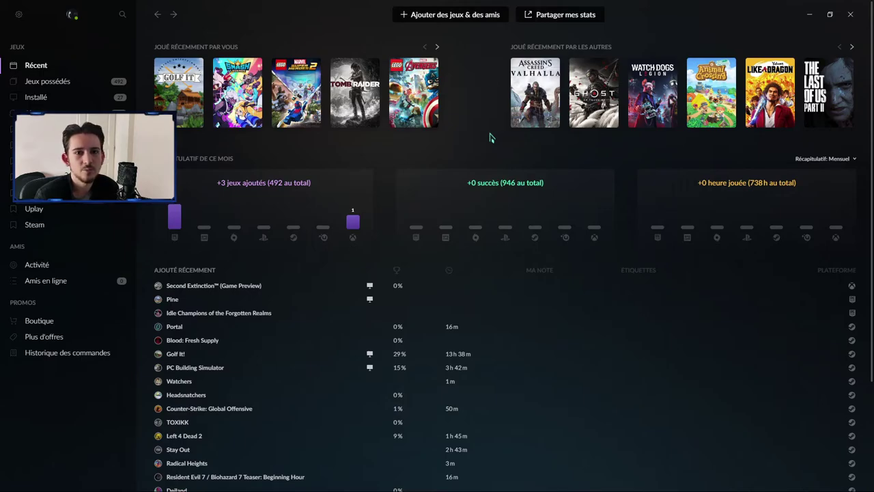
click(19, 13)
mouse_move(51, 31)
click(55, 62)
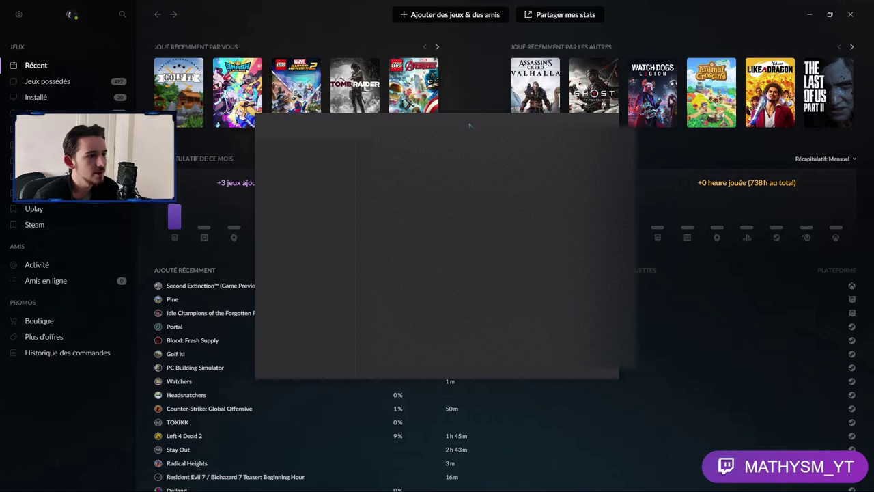
click(331, 306)
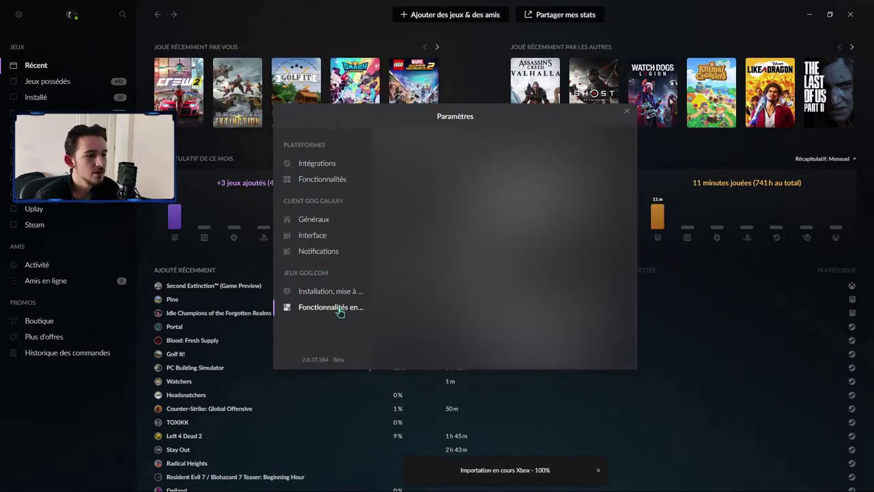
Make sure Mises à jour automatiques and Overlay are off for GOG games, and close GOG Galaxy.
click(478, 174)
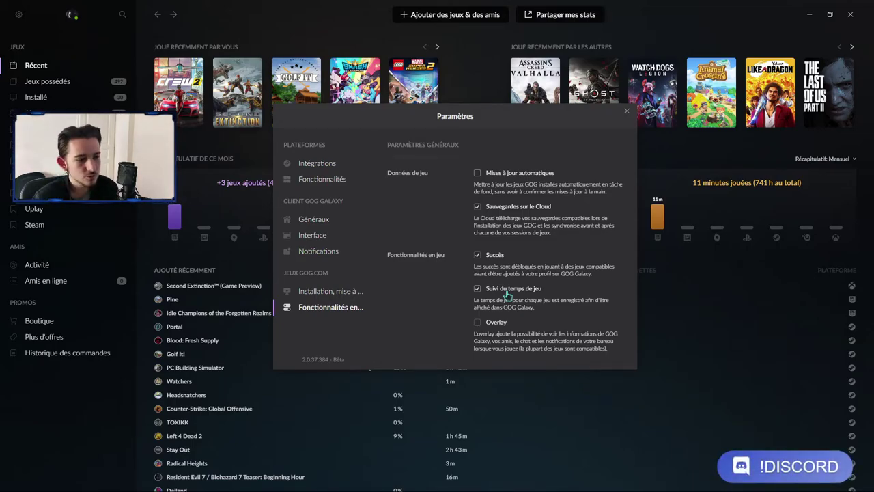
click(478, 322)
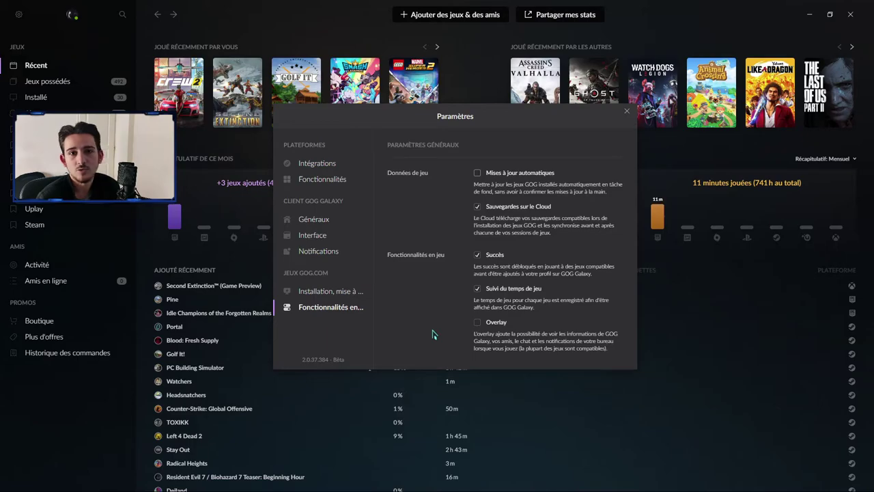
click(627, 112)
click(850, 15)
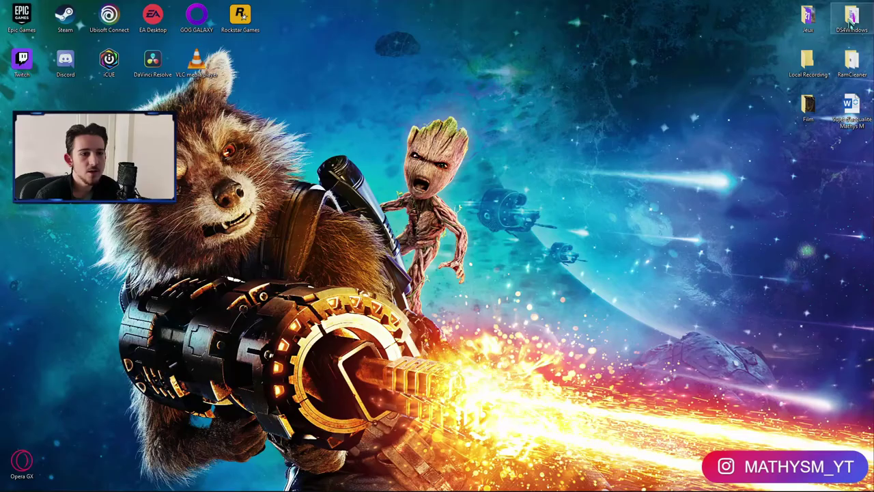
Switch to GeForce Experience, reposition its window and open the general settings (Généralités).
click(801, 483)
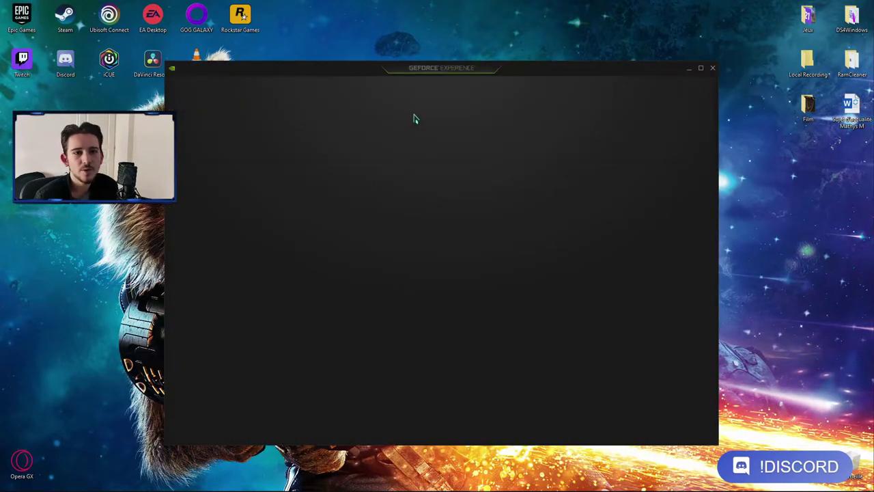
drag(515, 74, 516, 66)
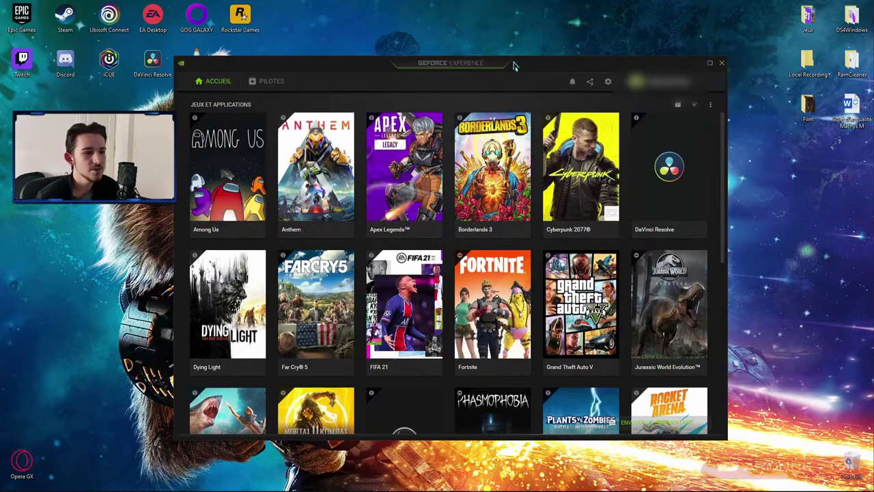
click(607, 83)
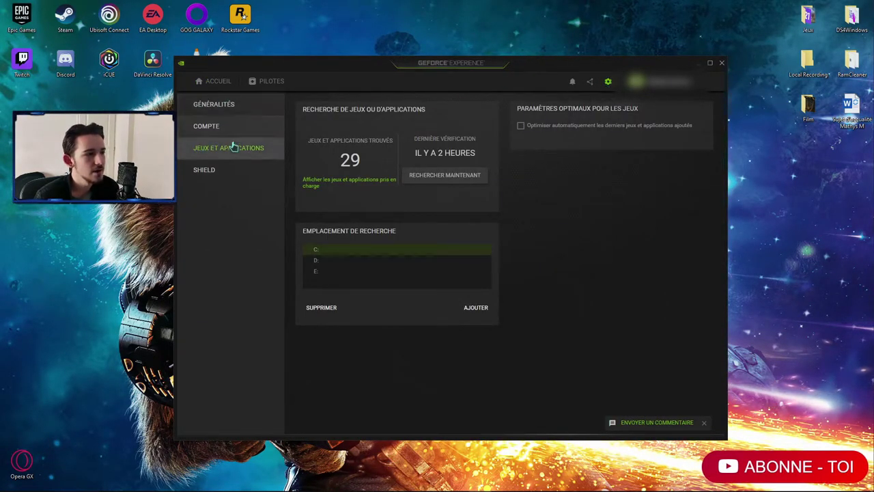
click(231, 106)
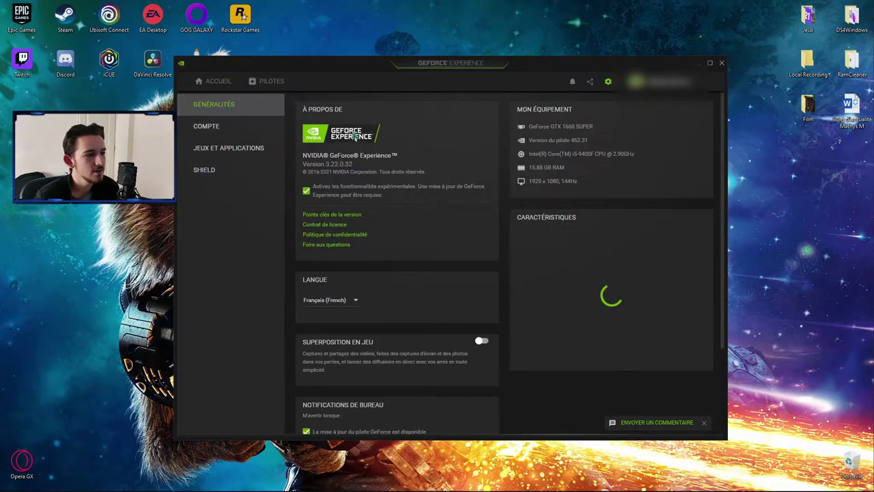
Turn on the in-game overlay (Superposition en jeu) and open its settings.
scroll(449, 189, down, 3)
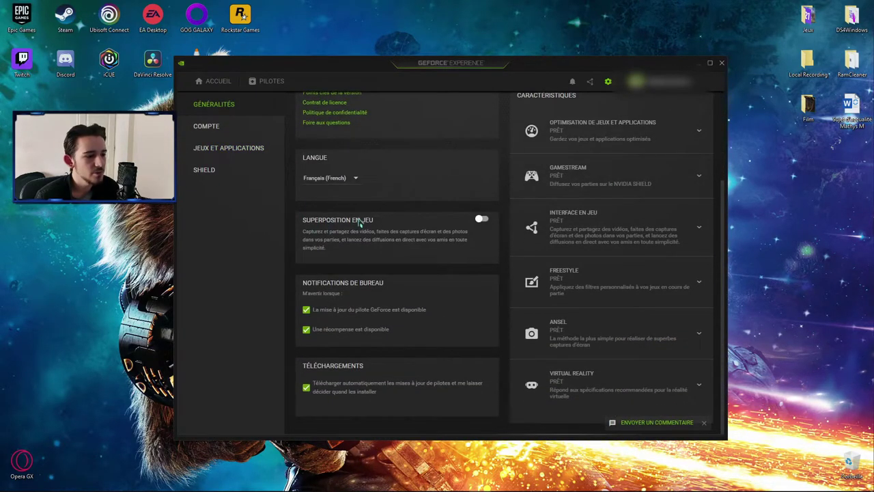
click(483, 220)
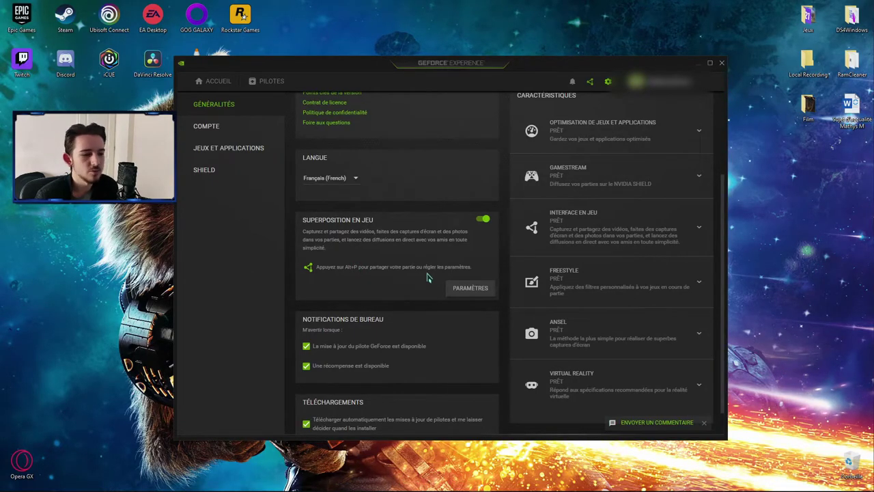
click(468, 290)
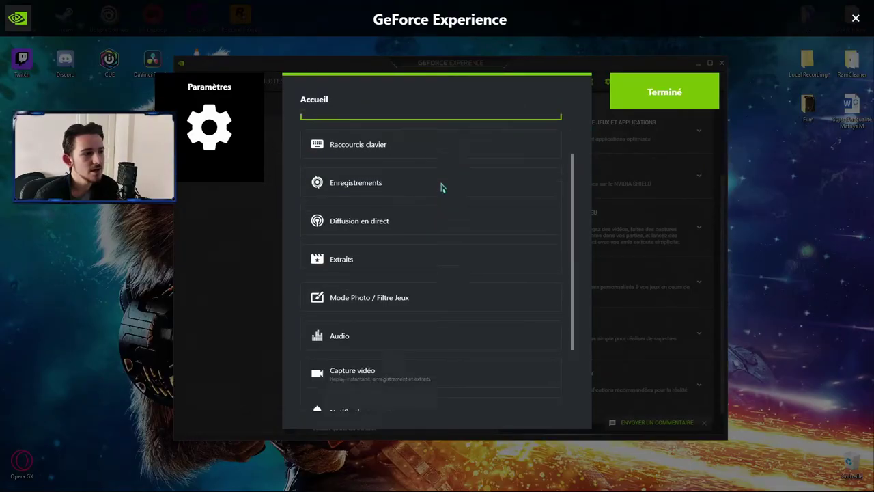
scroll(437, 236, down, 3)
scroll(421, 239, up, 3)
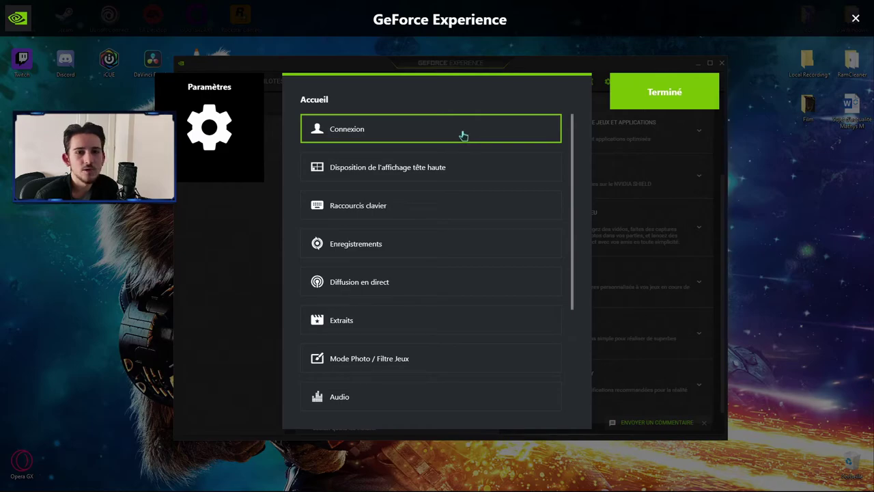
In the heads-up display layout, try each corner for the Avancé performance indicator and place it in the upper-right corner of the game screen.
click(446, 166)
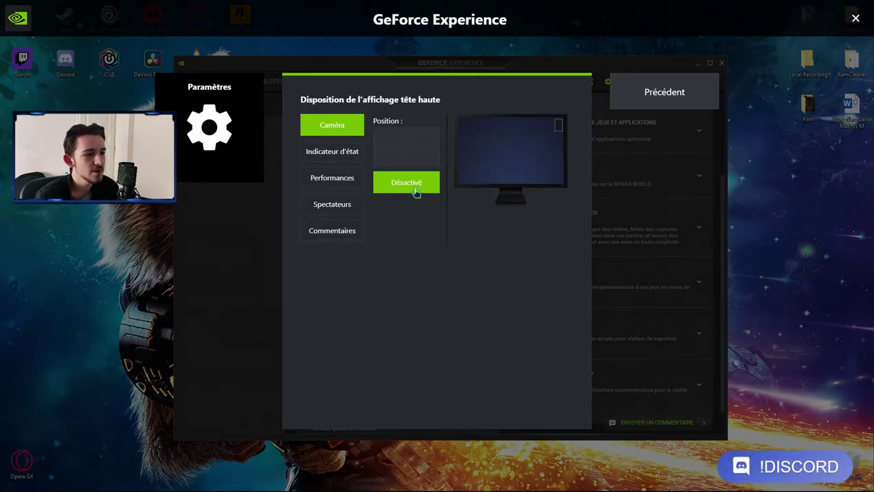
click(326, 151)
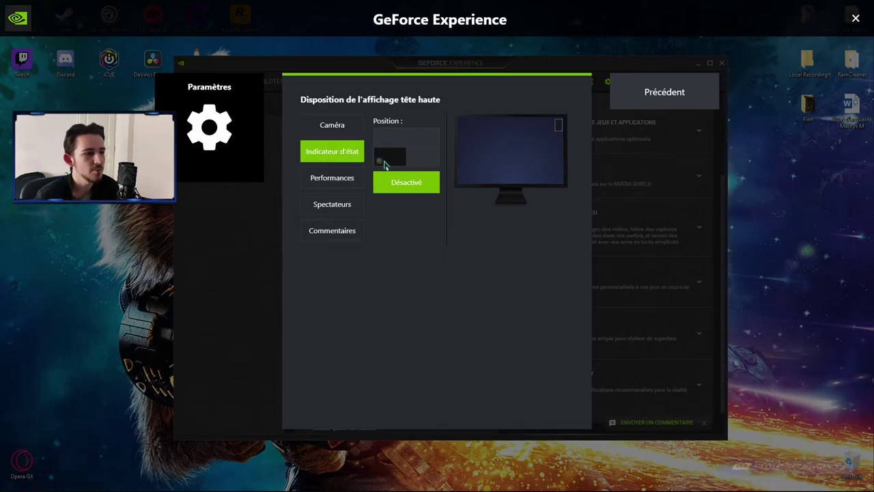
click(327, 179)
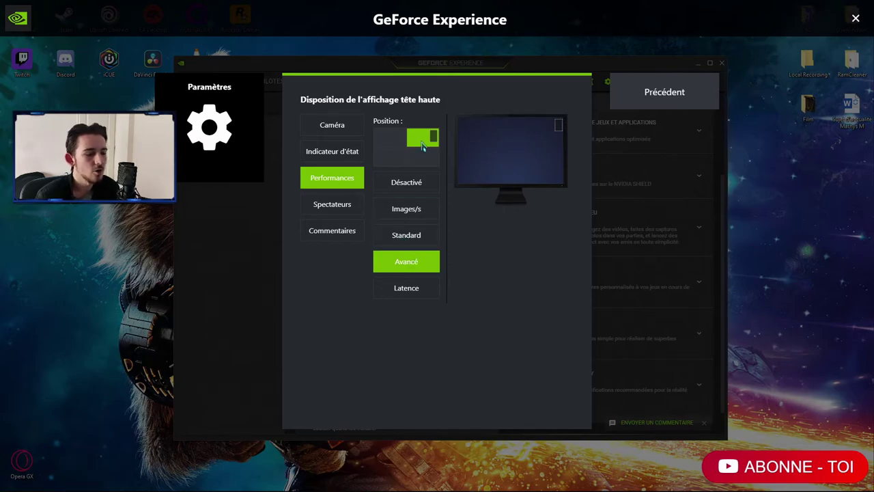
click(390, 138)
click(390, 157)
click(422, 157)
click(429, 140)
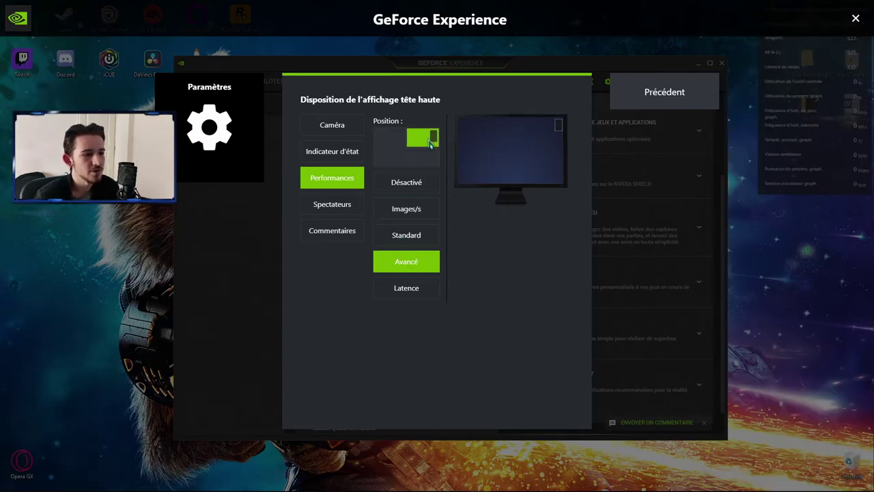
Check the Spectateurs and Commentaires entries of the heads-up display layout and return to the overlay settings.
click(350, 206)
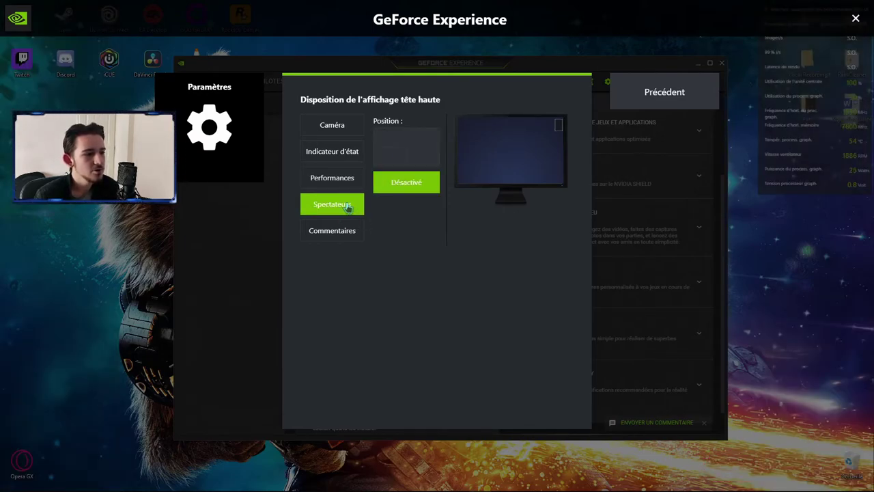
click(338, 238)
click(634, 96)
Examine the overlay's keyboard shortcuts, including those for opening the overlay and showing the performance display, and return to the overlay settings.
scroll(399, 187, down, 1)
click(393, 160)
scroll(351, 183, down, 6)
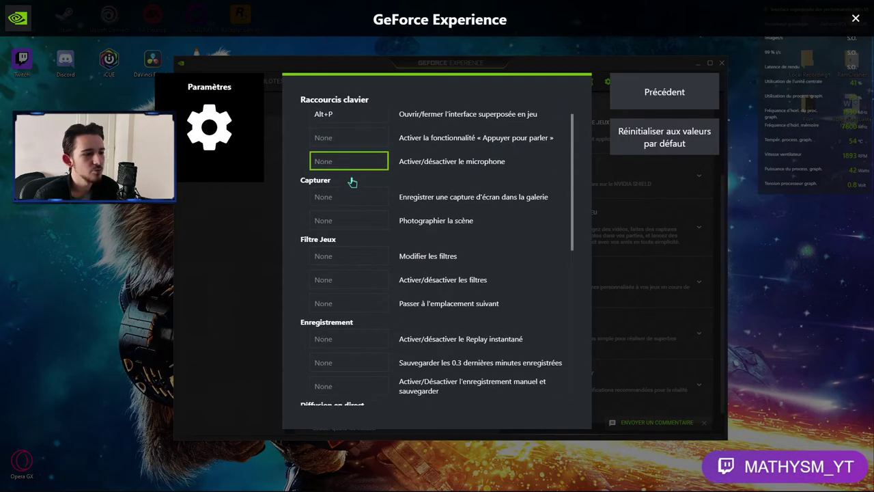
scroll(351, 192, down, 3)
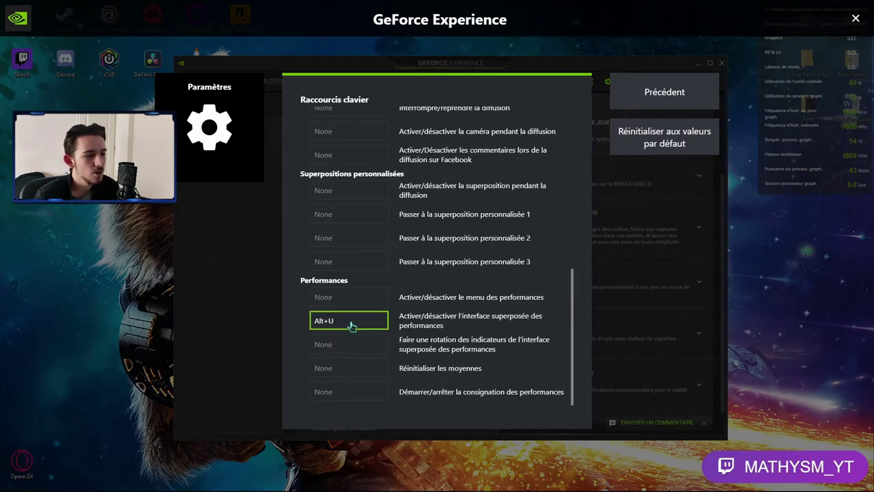
scroll(350, 318, up, 7)
scroll(355, 299, up, 5)
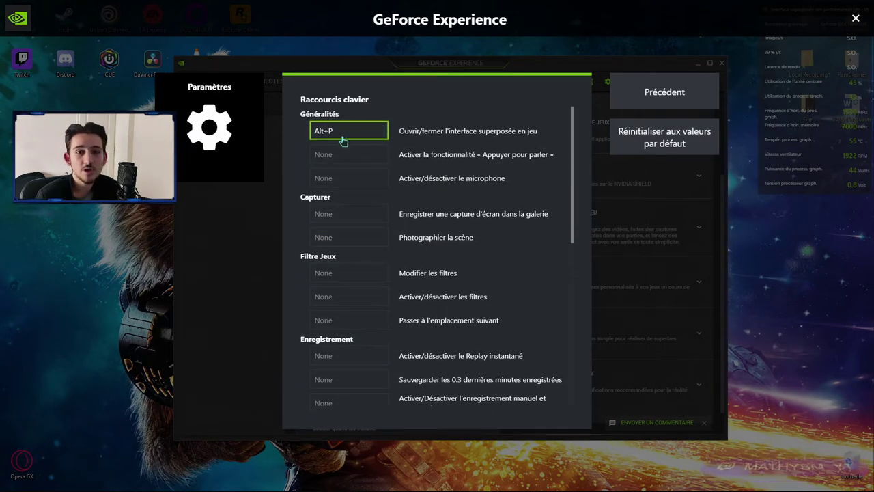
scroll(343, 333, down, 9)
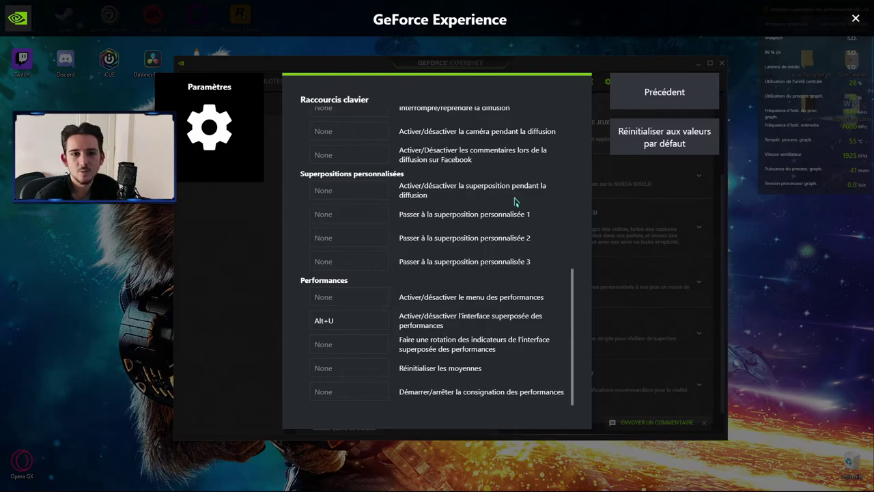
scroll(511, 201, up, 15)
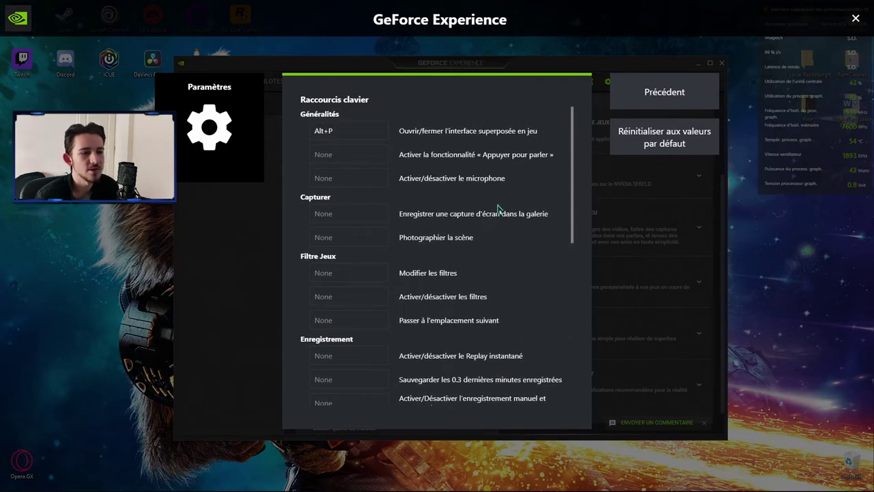
click(660, 89)
Check the recording folder locations under Enregistrements and open the live broadcast settings (Diffusion en direct).
click(381, 238)
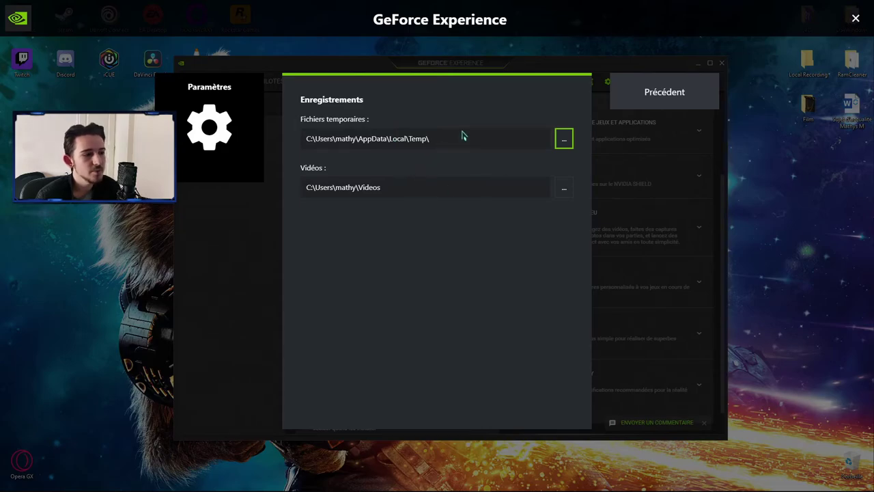
click(621, 103)
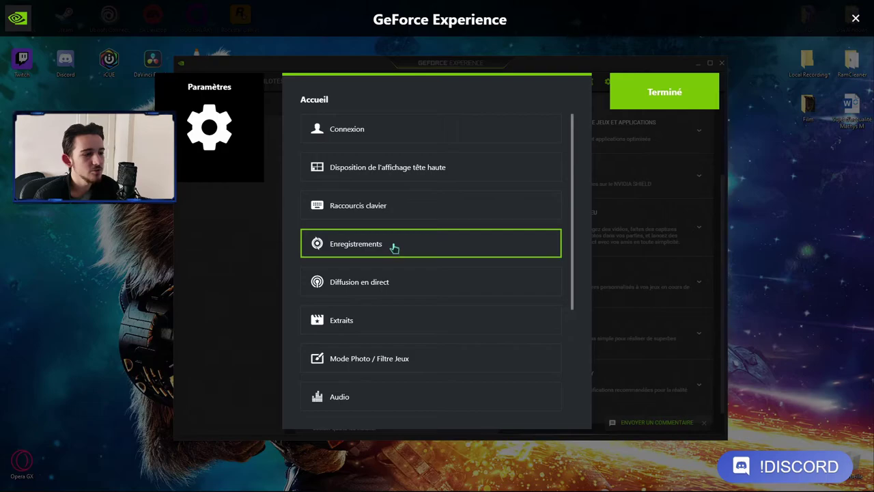
scroll(383, 246, down, 1)
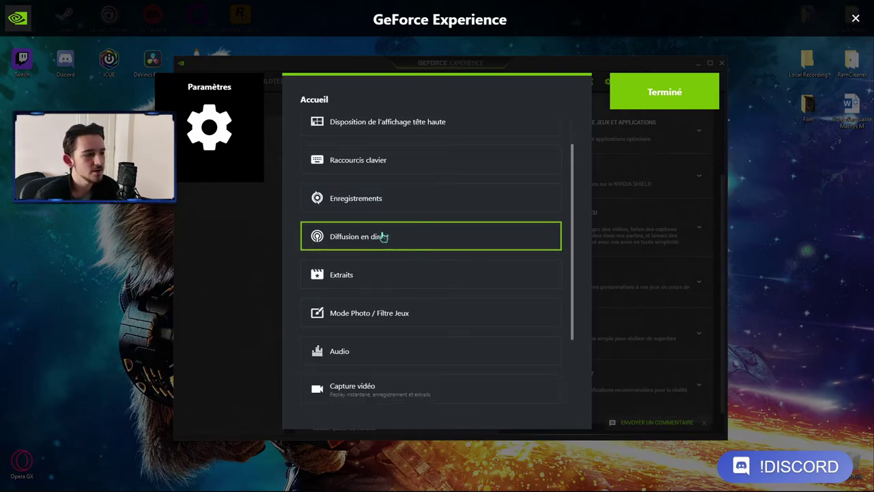
click(382, 236)
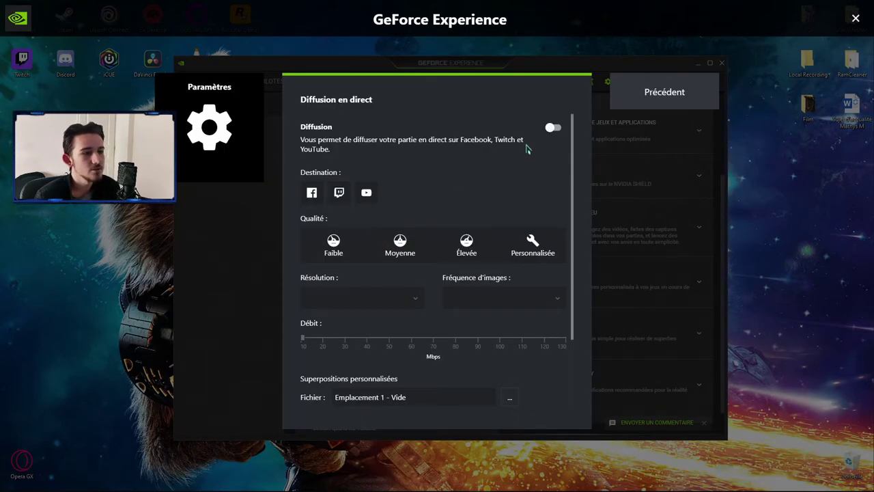
Review the Diffusion en direct options, check the Capturer setting under Extraits, and return to the overlay settings.
scroll(504, 157, down, 2)
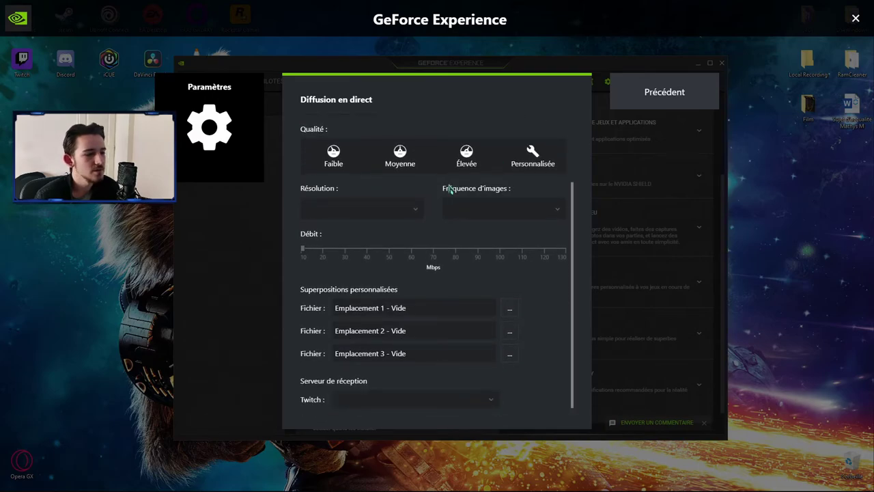
scroll(450, 190, up, 2)
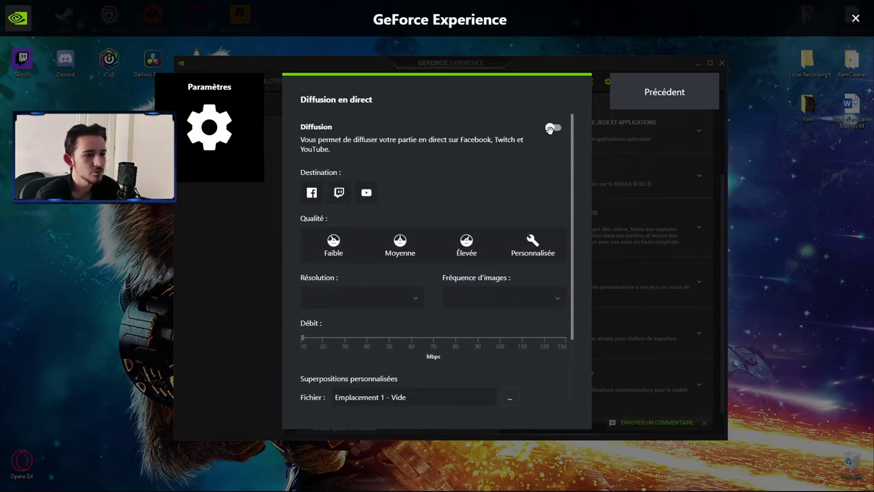
click(690, 92)
scroll(392, 205, down, 1)
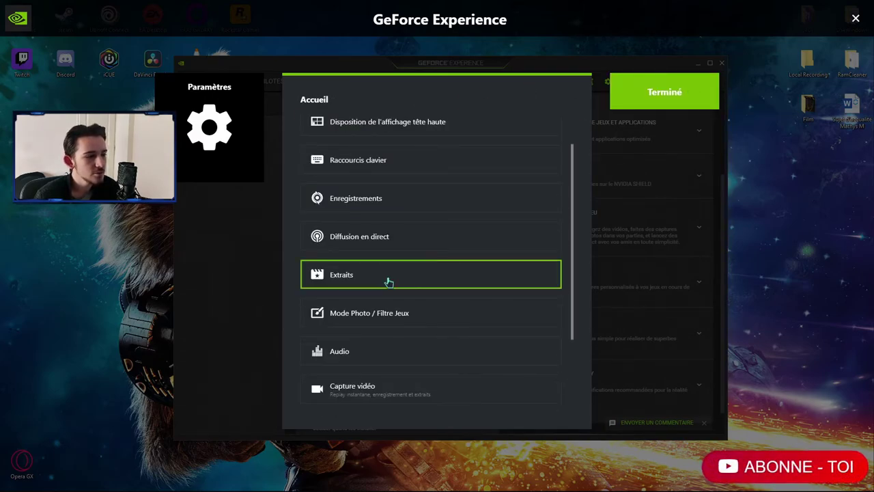
click(392, 278)
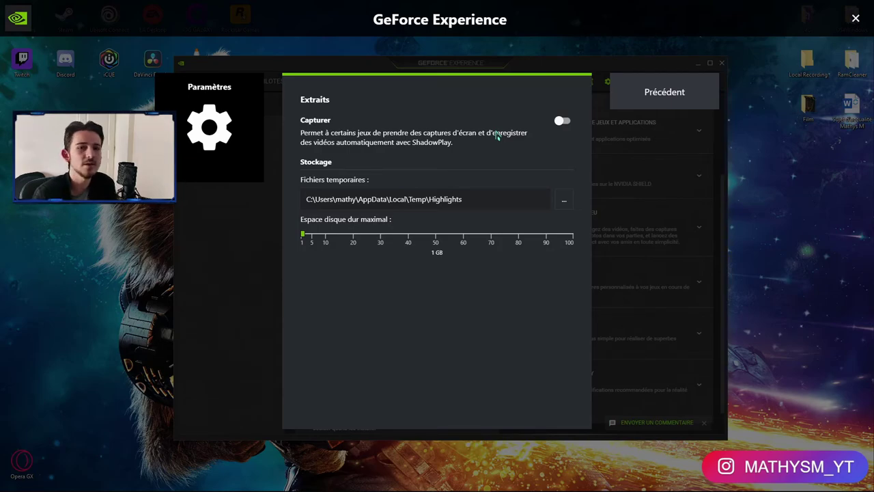
click(664, 91)
Check the Capture / Amélioration option of Mode Photo / Filtre Jeux and the Audio settings, returning to the overlay settings.
scroll(340, 243, down, 1)
scroll(402, 274, down, 2)
click(390, 265)
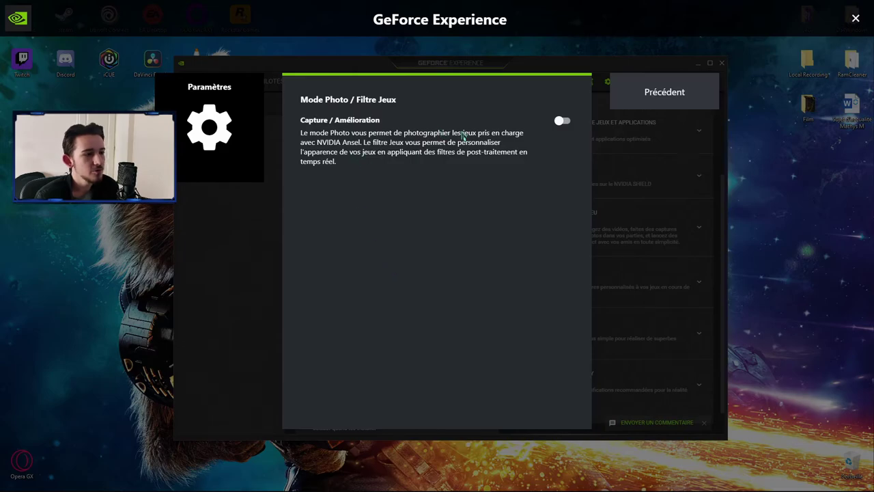
click(620, 88)
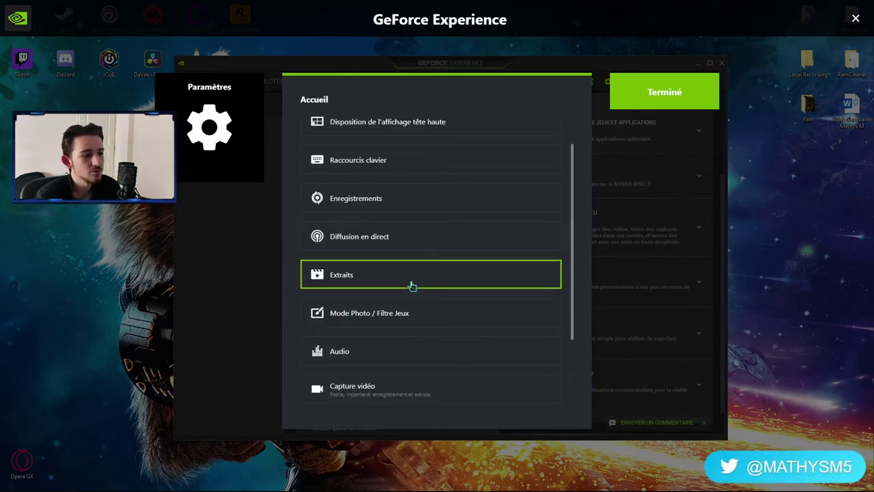
scroll(403, 284, down, 3)
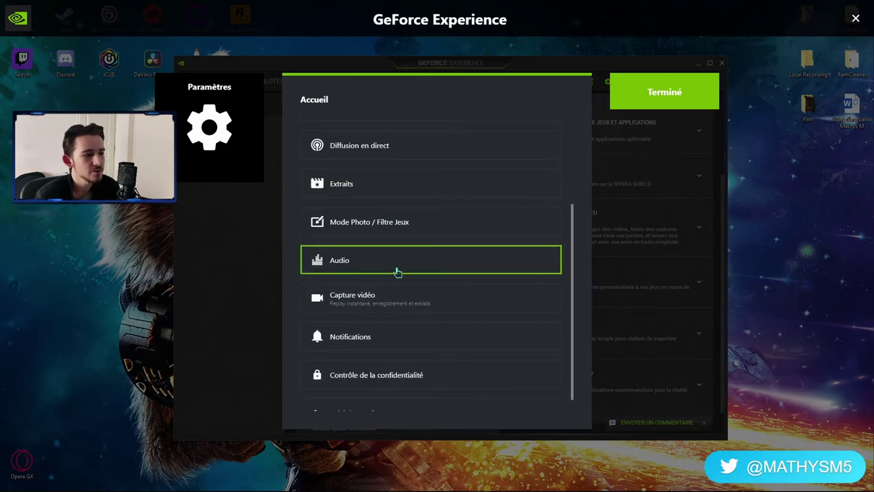
click(399, 271)
click(645, 90)
Check the replay duration, quality, resolution and bitrate under Capture vidéo and return to the overlay settings.
scroll(413, 249, down, 2)
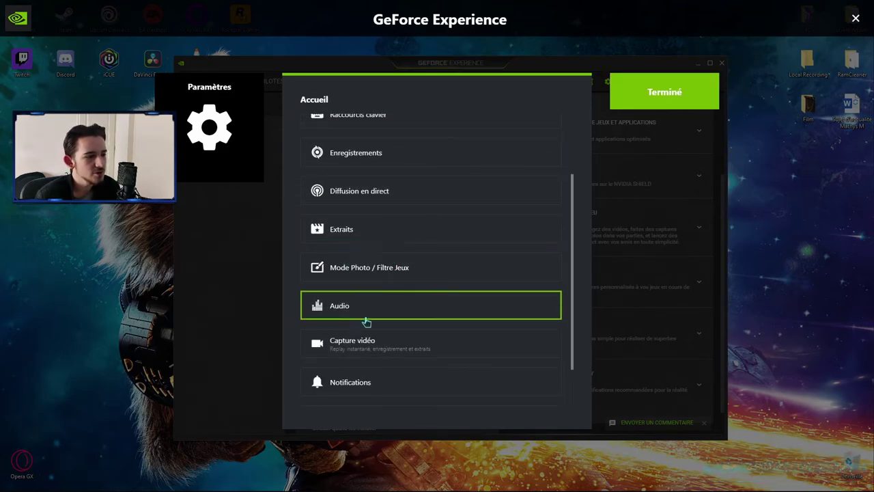
click(392, 347)
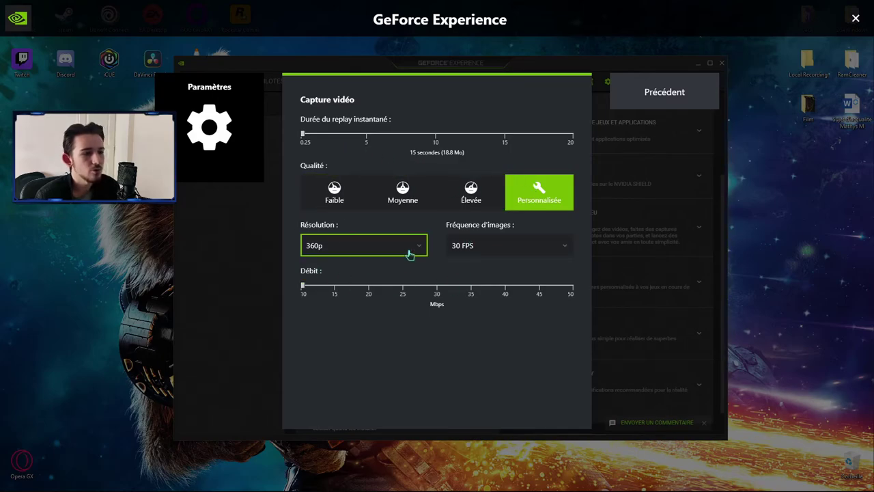
click(636, 92)
Review all the overlay's Notifications switches and return to the overlay settings.
scroll(419, 275, down, 4)
click(386, 338)
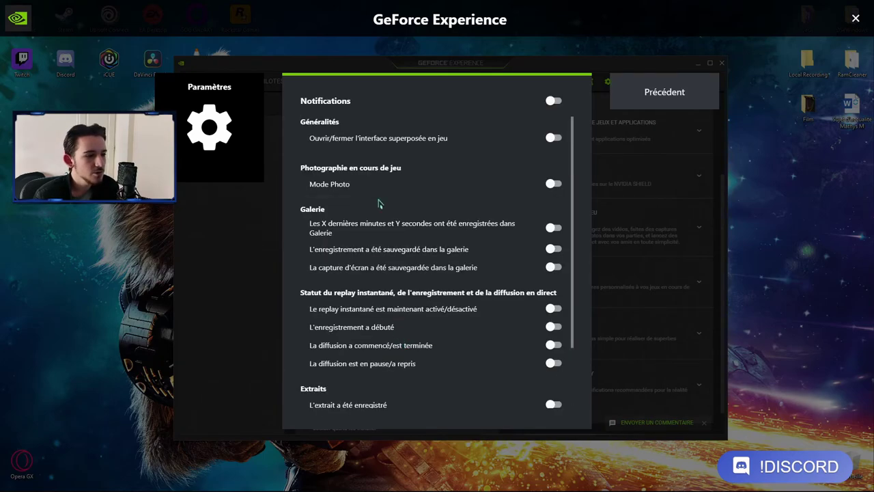
scroll(437, 332, down, 3)
scroll(437, 285, up, 3)
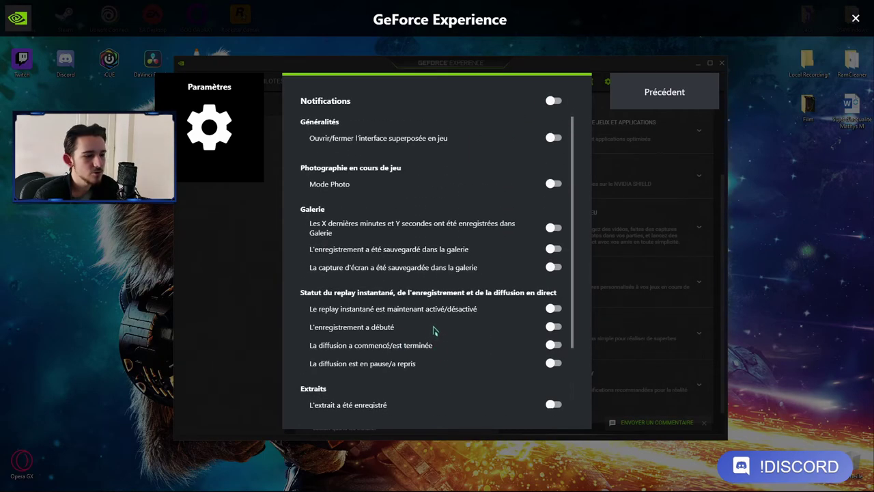
click(651, 95)
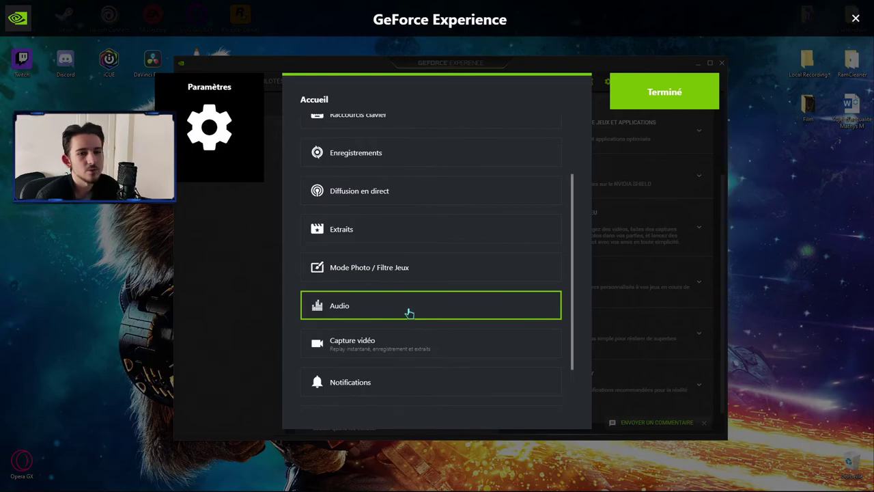
Check desktop capture under Contrôle de la confidentialité and the latency and log options under Suivi des performances, returning to the settings list.
scroll(409, 313, down, 2)
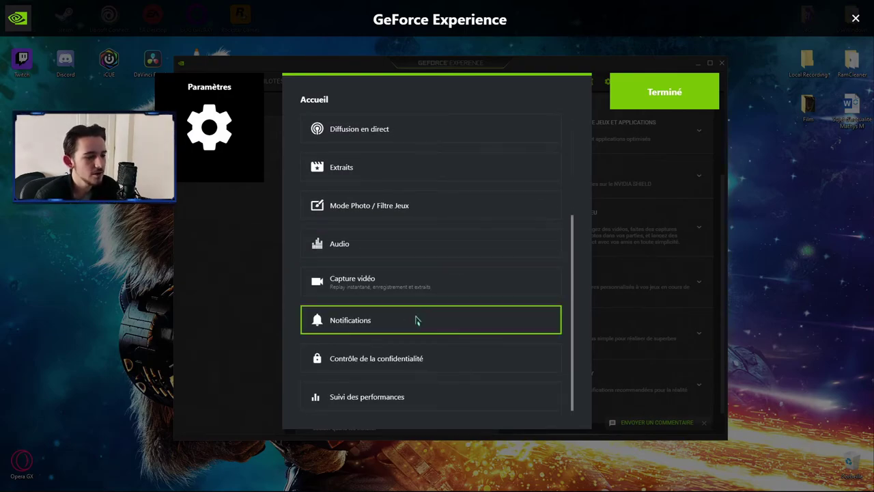
click(383, 358)
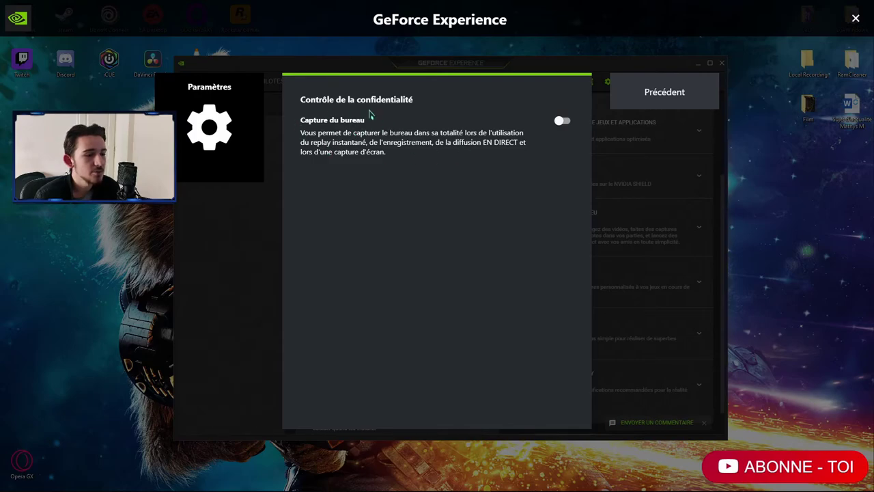
click(653, 91)
scroll(350, 335, down, 3)
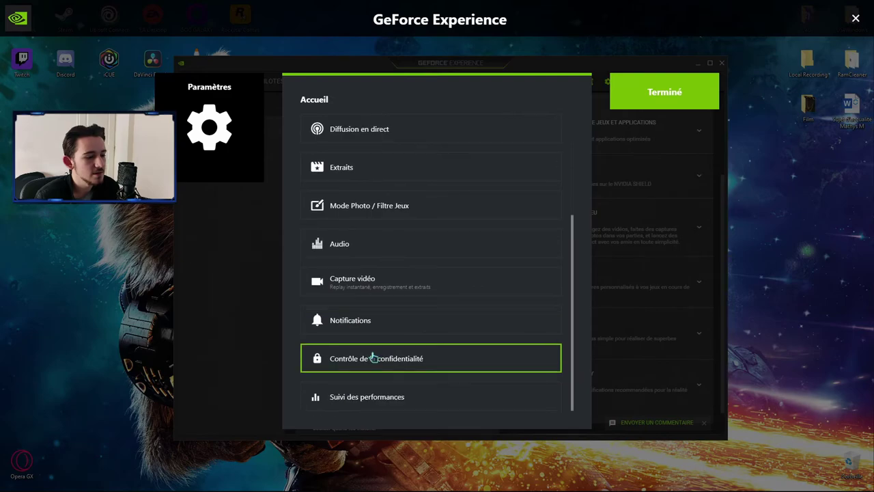
click(400, 402)
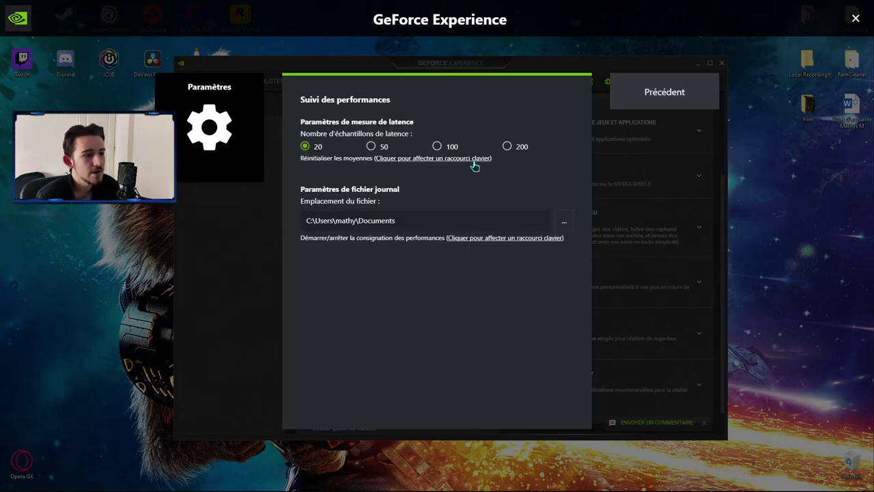
click(653, 104)
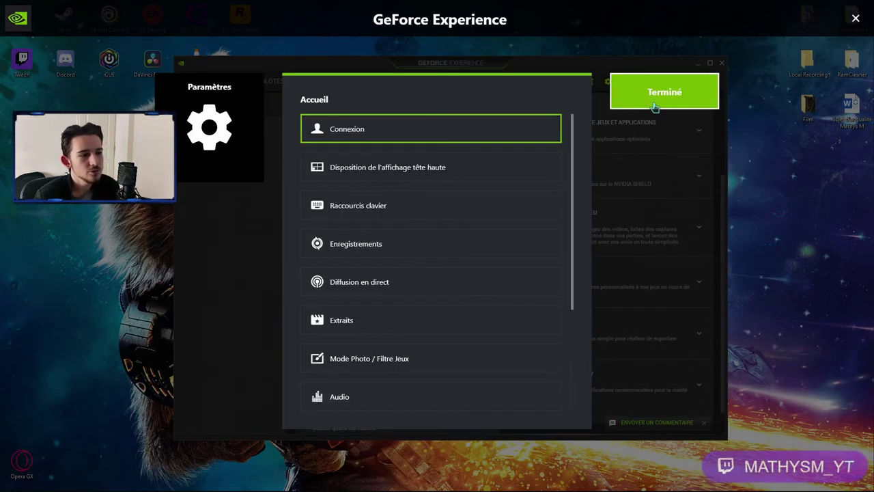
Show the performance indicator over the screen to examine its readings and hide it again.
scroll(453, 210, down, 3)
scroll(455, 210, up, 3)
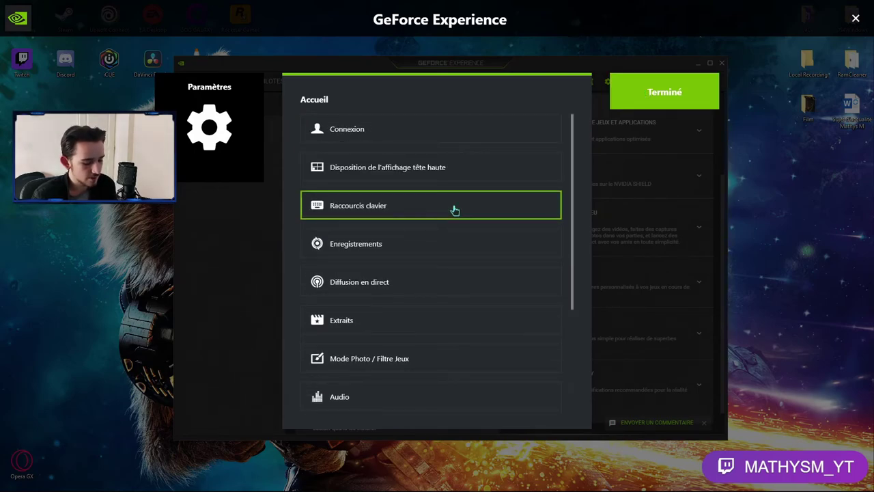
key(alt+r)
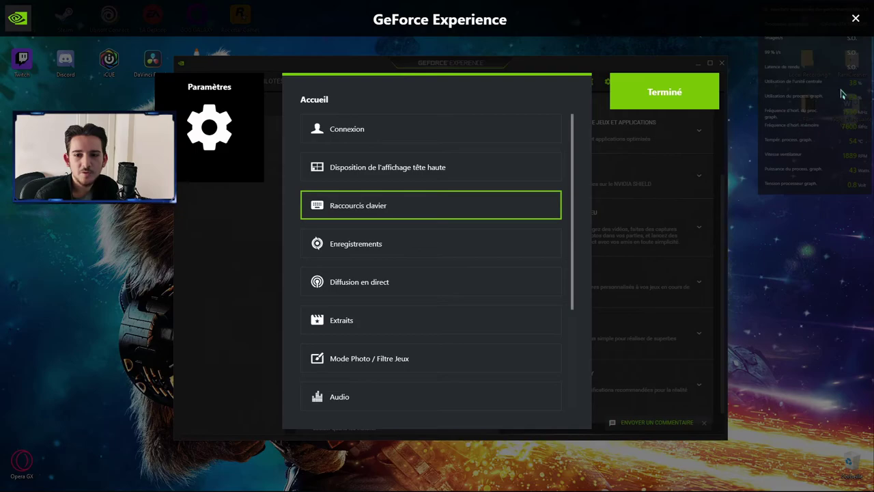
key(alt+r)
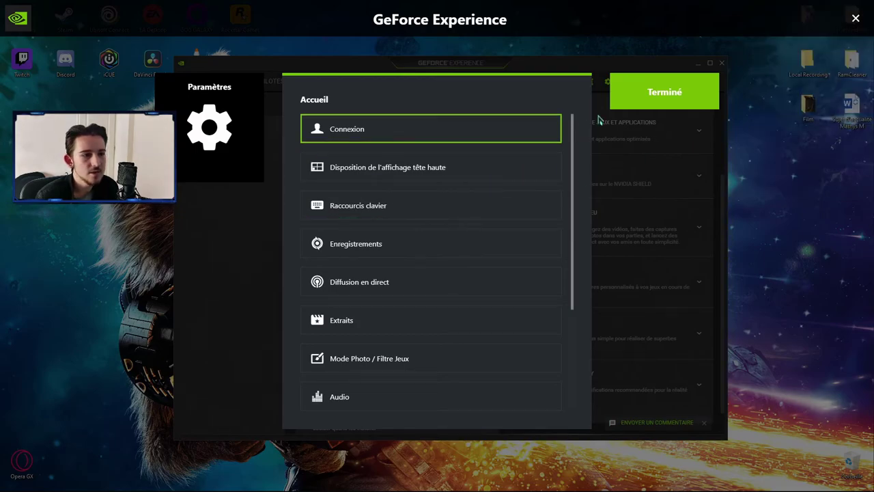
Leave the in-game overlay and turn off Superposition en jeu in the general settings.
click(642, 91)
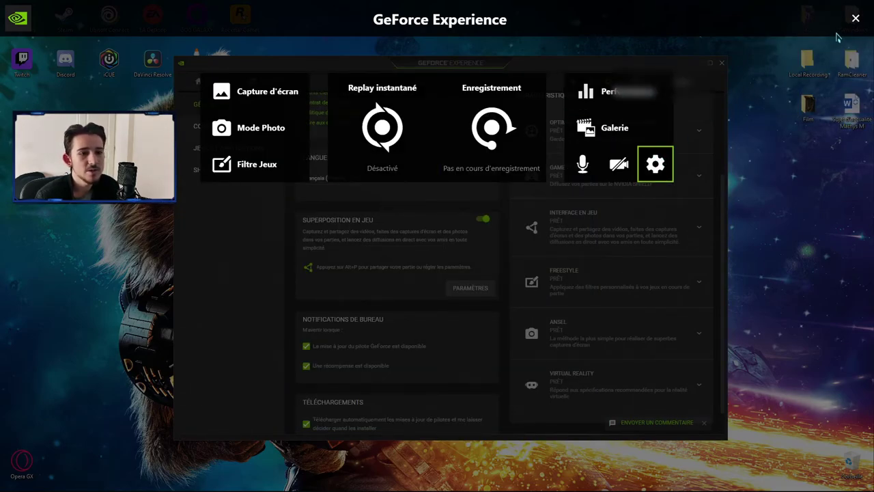
click(855, 18)
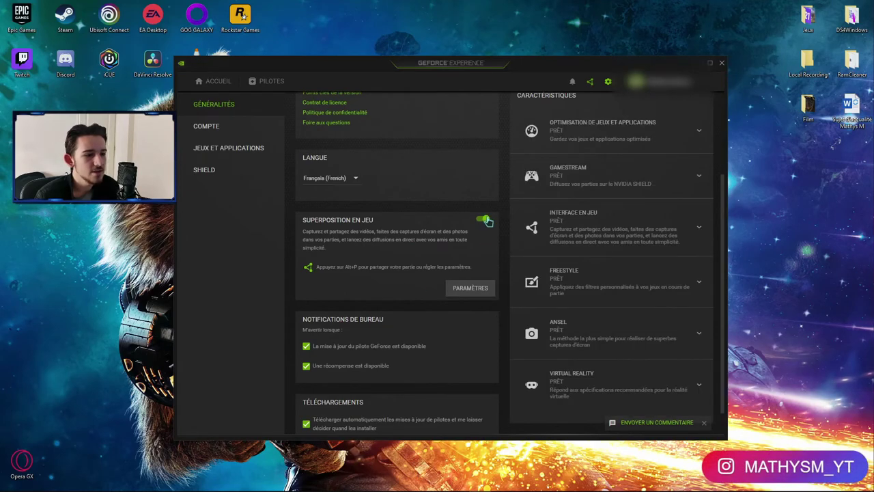
click(482, 221)
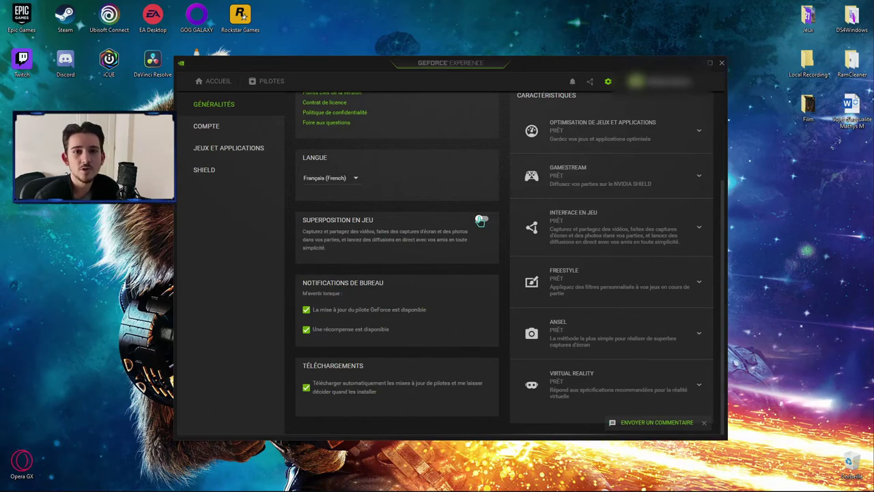
Check the GameStream switch in the SHIELD settings and close GeForce Experience.
scroll(479, 225, up, 3)
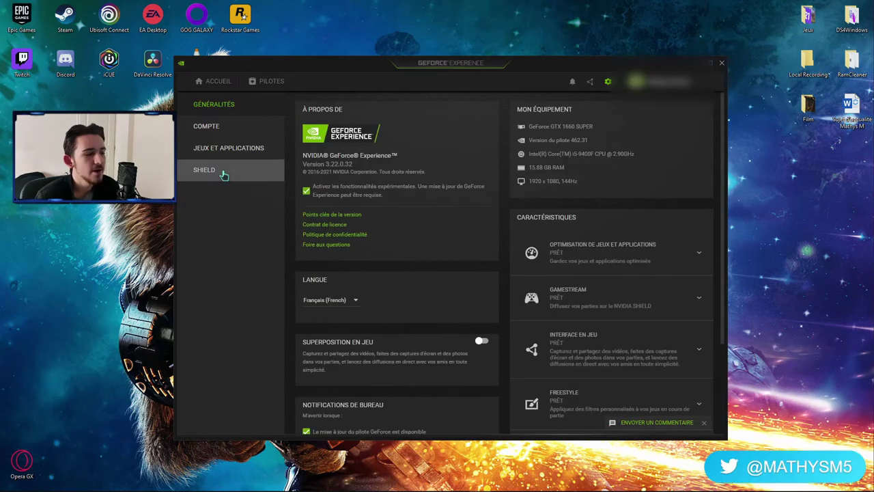
click(224, 175)
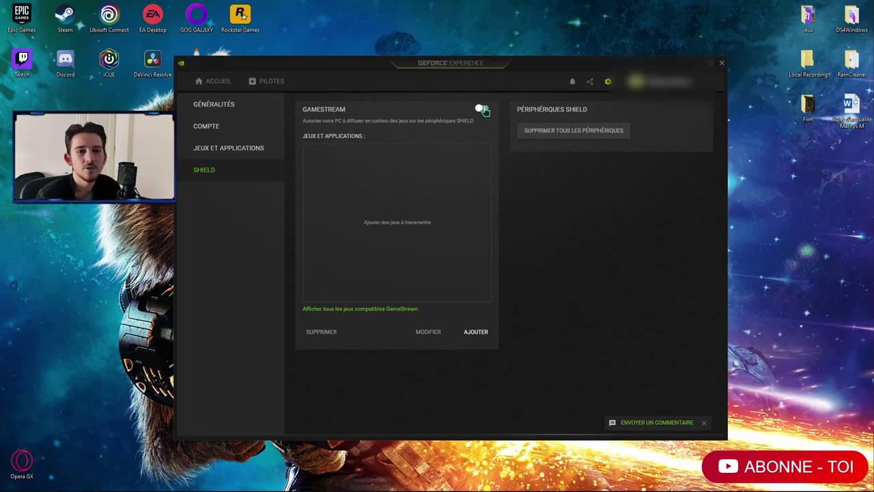
click(721, 62)
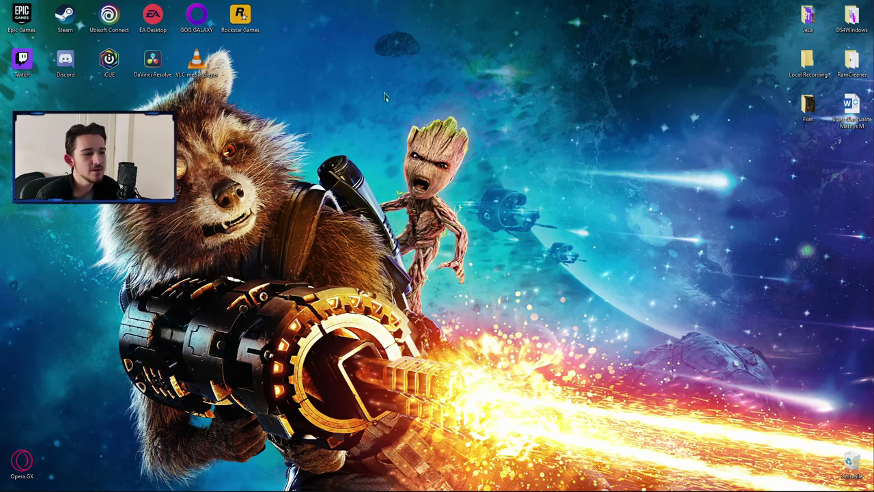